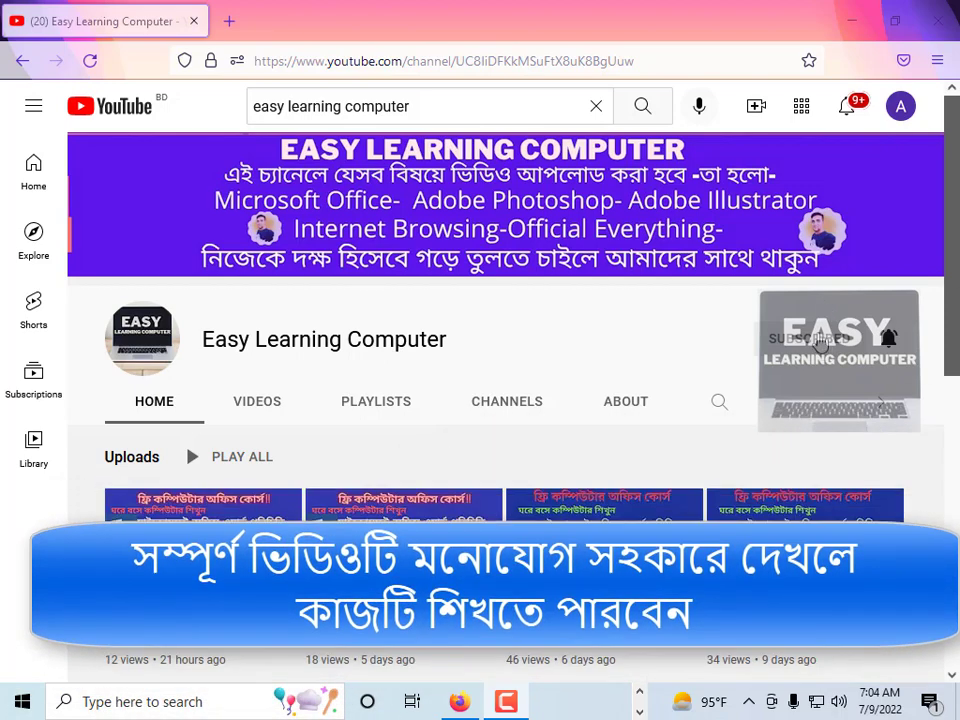
# Step: Dismiss the channel notification options and bring the Bengali exam document to the front in Word
pyautogui.click(888, 338)
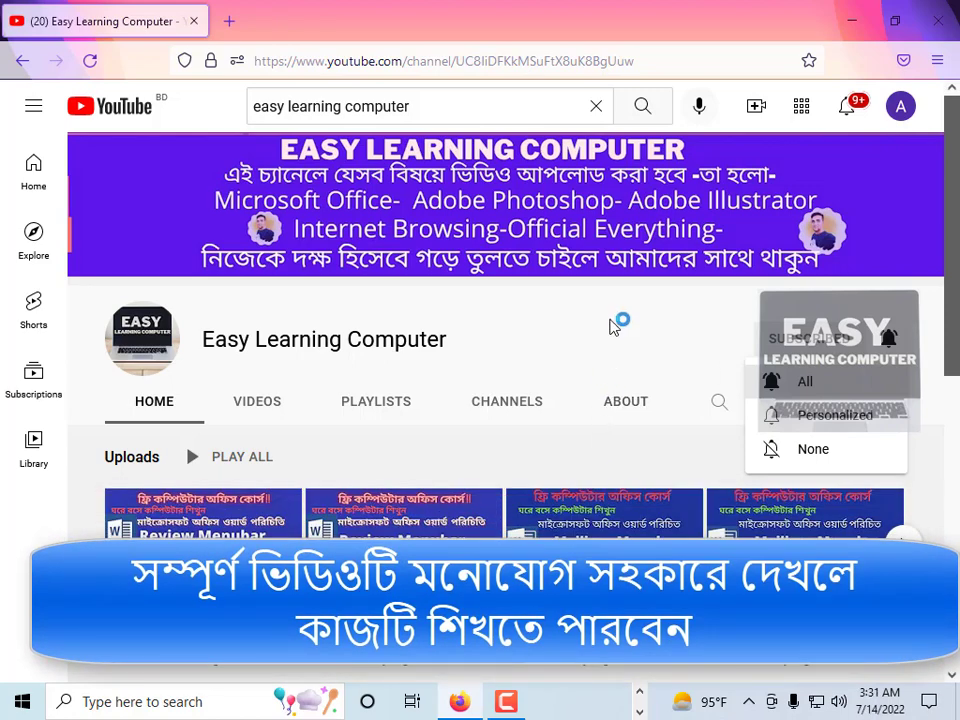
pyautogui.click(614, 326)
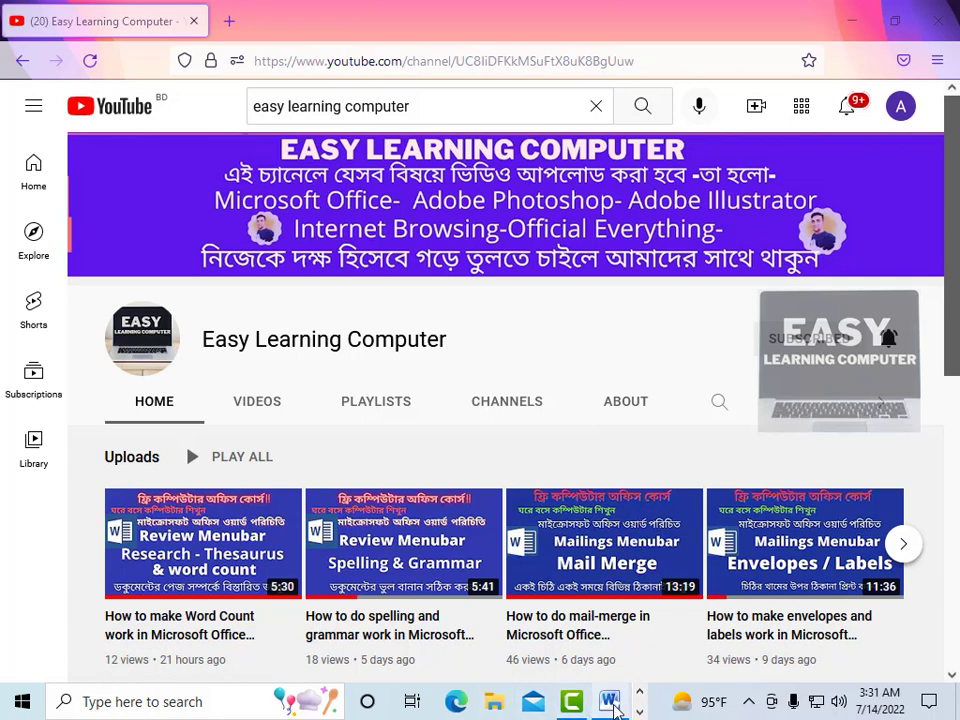
pyautogui.click(611, 702)
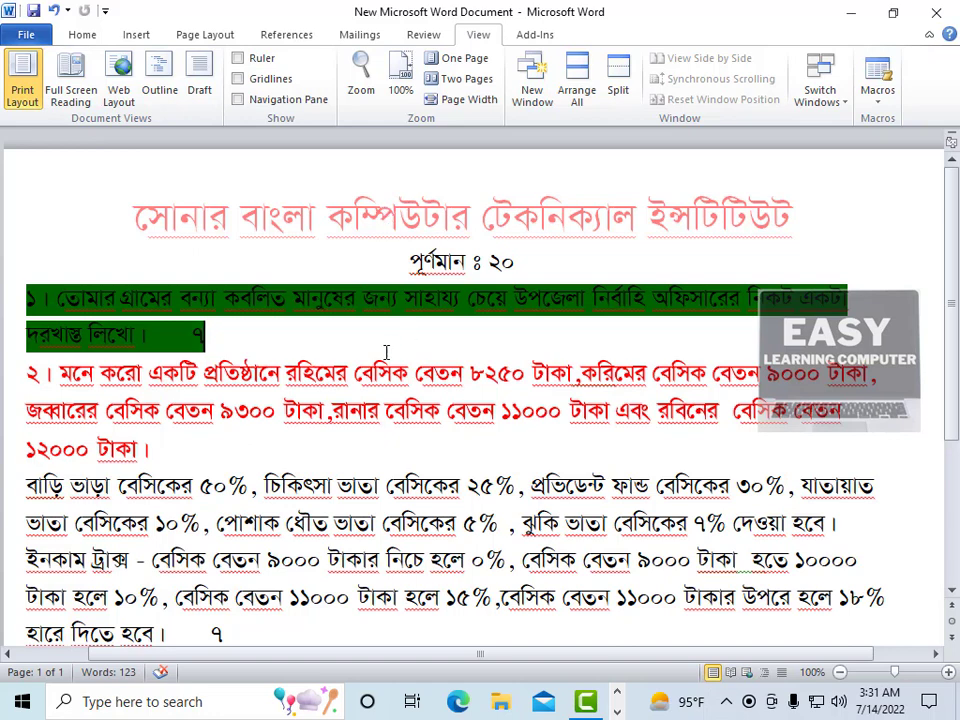
pyautogui.scroll(-3, 337, 411)
pyautogui.scroll(3, 338, 425)
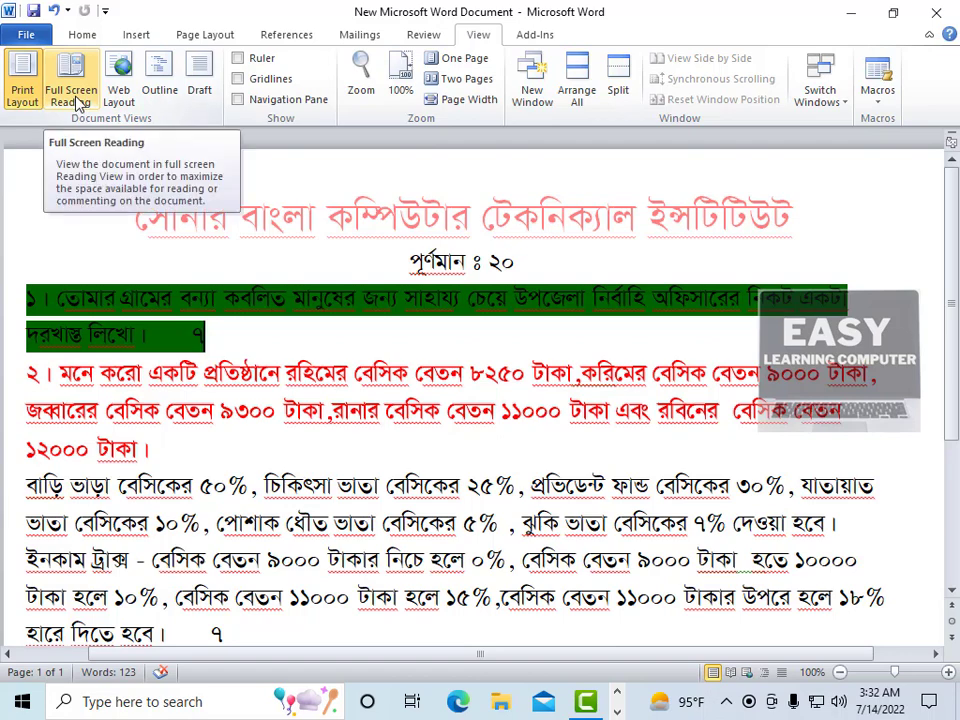
pyautogui.scroll(-5, 527, 262)
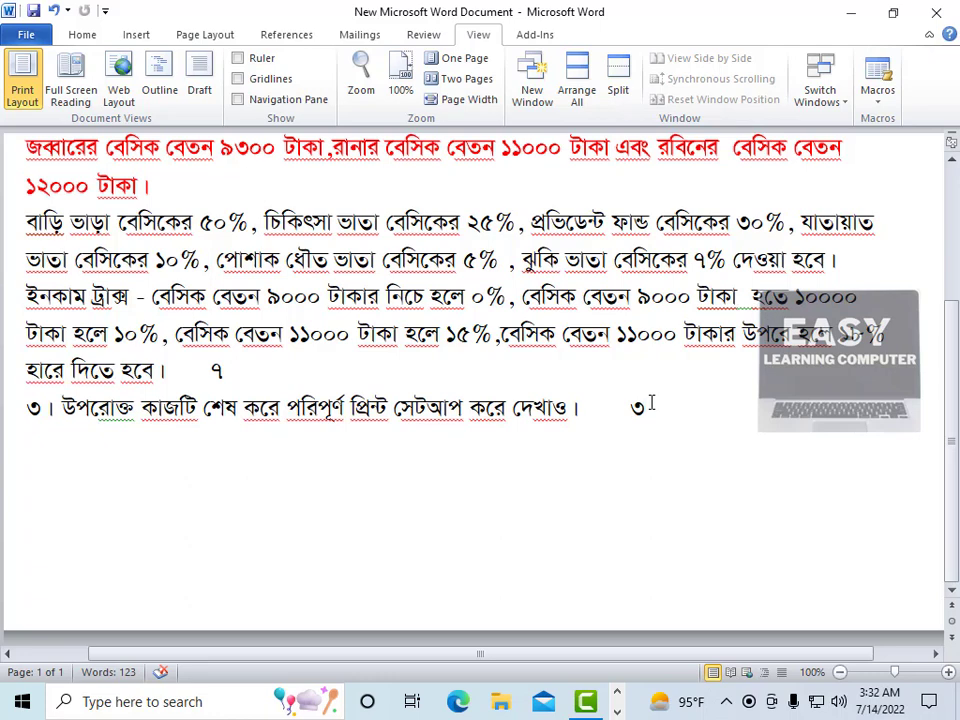
# Step: Insert a page break after question ৩ and type two short lines on the new page 2
pyautogui.hotkey('ctrl', 'Return')
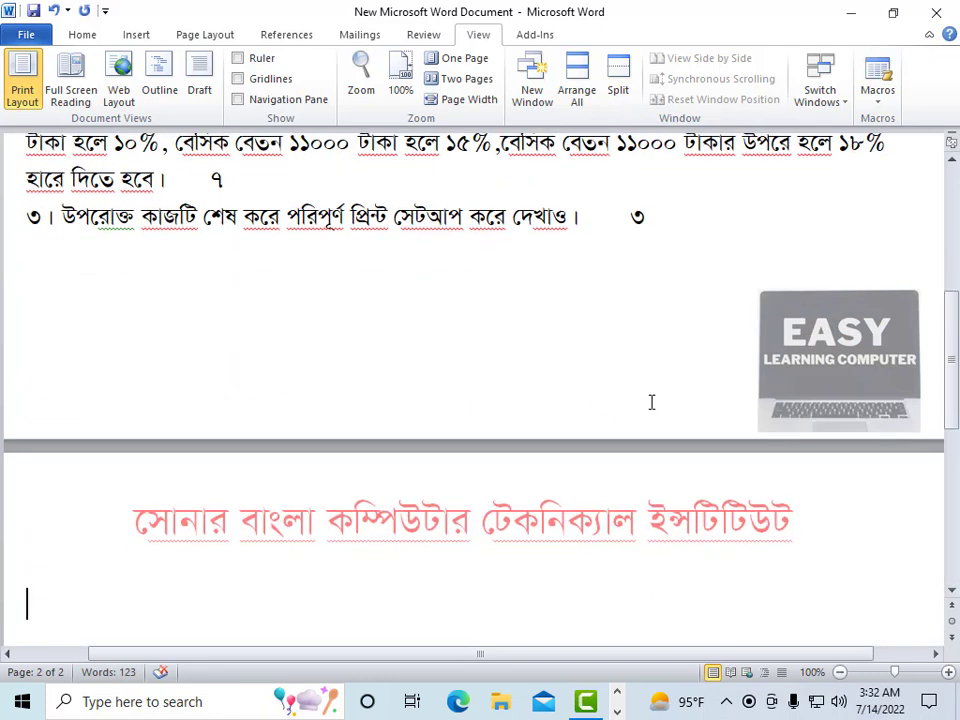
pyautogui.write('ড্রগহ০৯হ৯০')
pyautogui.press('Return')
pyautogui.write('ড্রগহহগহ')
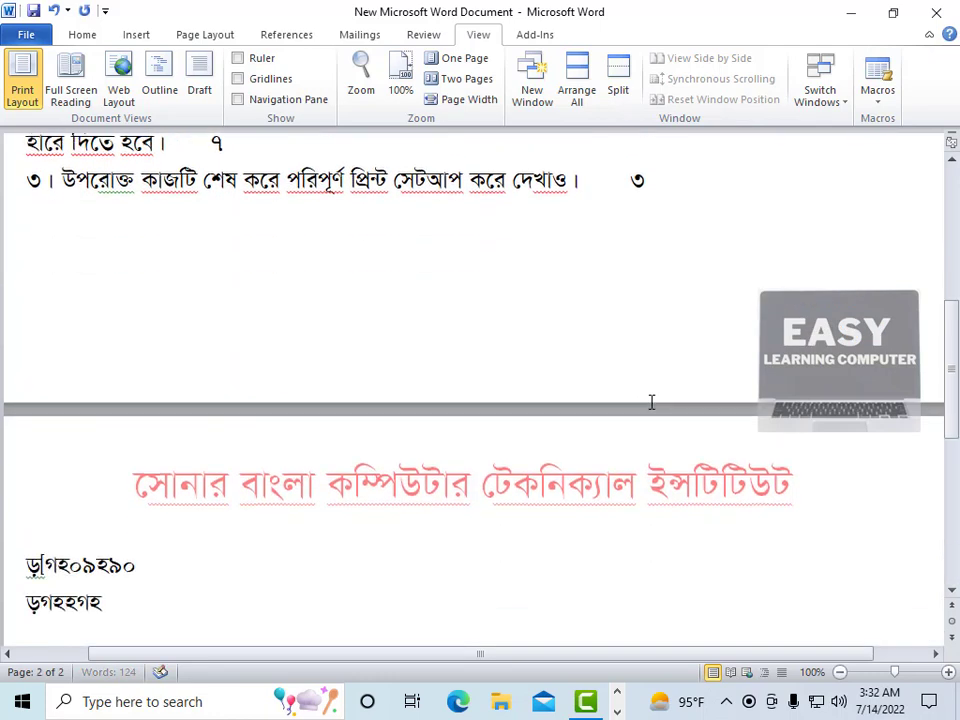
pyautogui.write('৯হ৯হ৯হ')
pyautogui.scroll(3, 634, 394)
pyautogui.scroll(6, 461, 315)
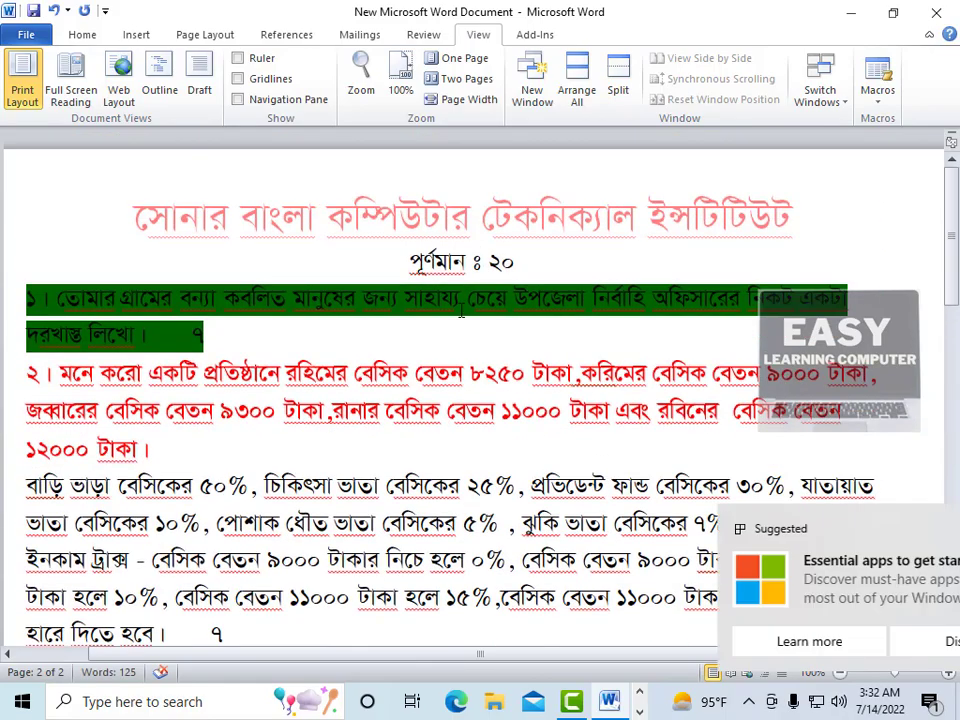
pyautogui.scroll(-6, 435, 317)
pyautogui.scroll(4, 217, 388)
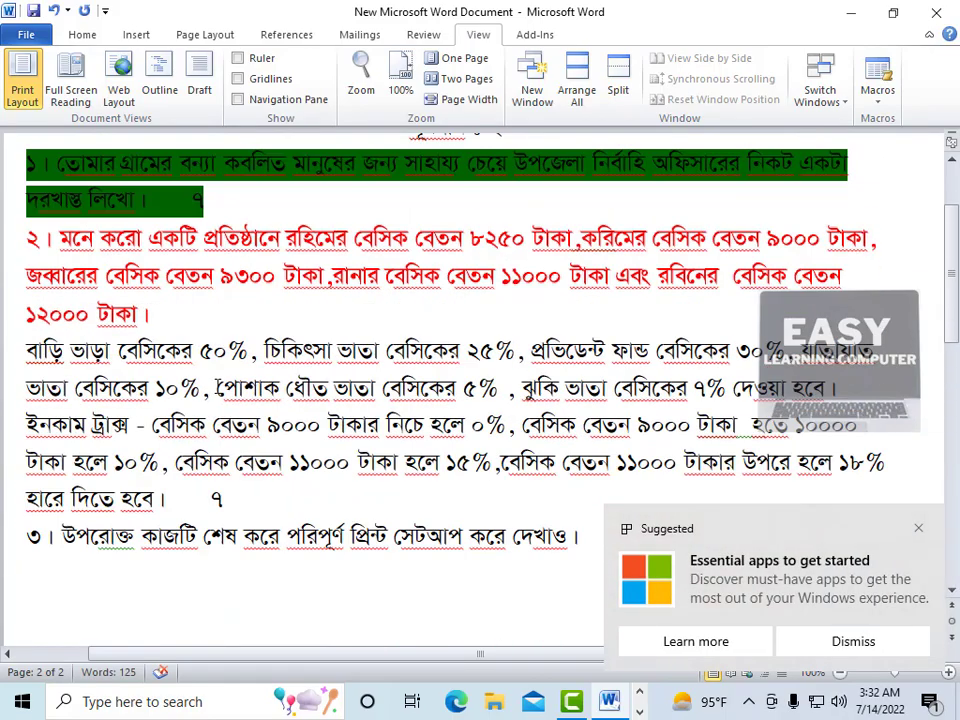
pyautogui.scroll(3, 220, 388)
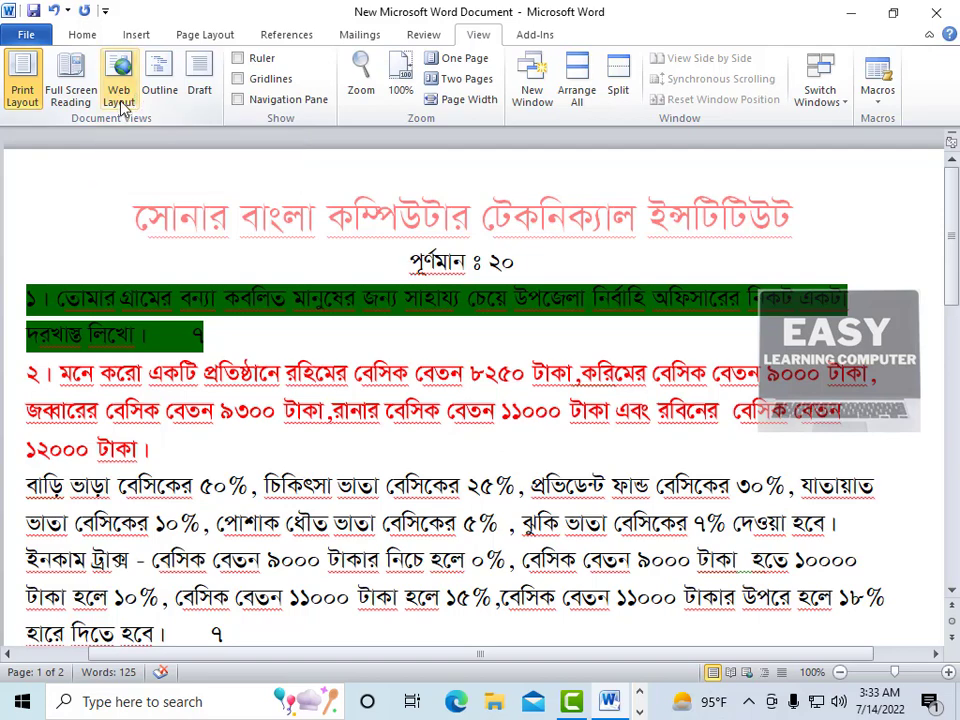
# Step: Switch to Web Layout view and drag the zoom slider down to 33%
pyautogui.click(118, 96)
pyautogui.scroll(-3, 264, 330)
pyautogui.scroll(3, 621, 364)
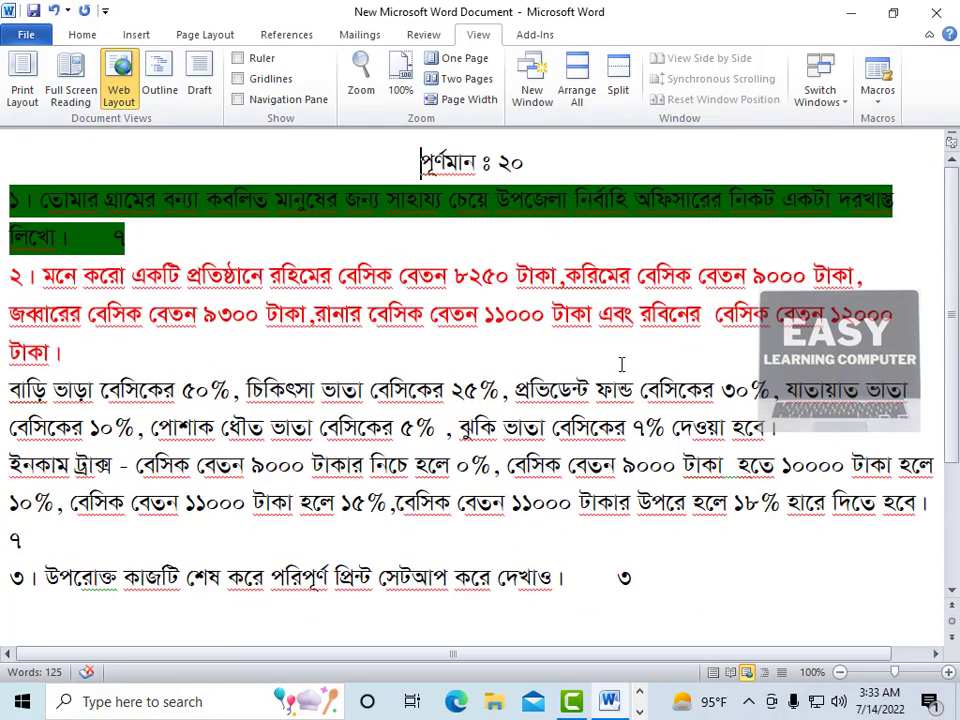
pyautogui.scroll(-2, 621, 380)
pyautogui.scroll(-2, 621, 395)
pyautogui.scroll(3, 621, 395)
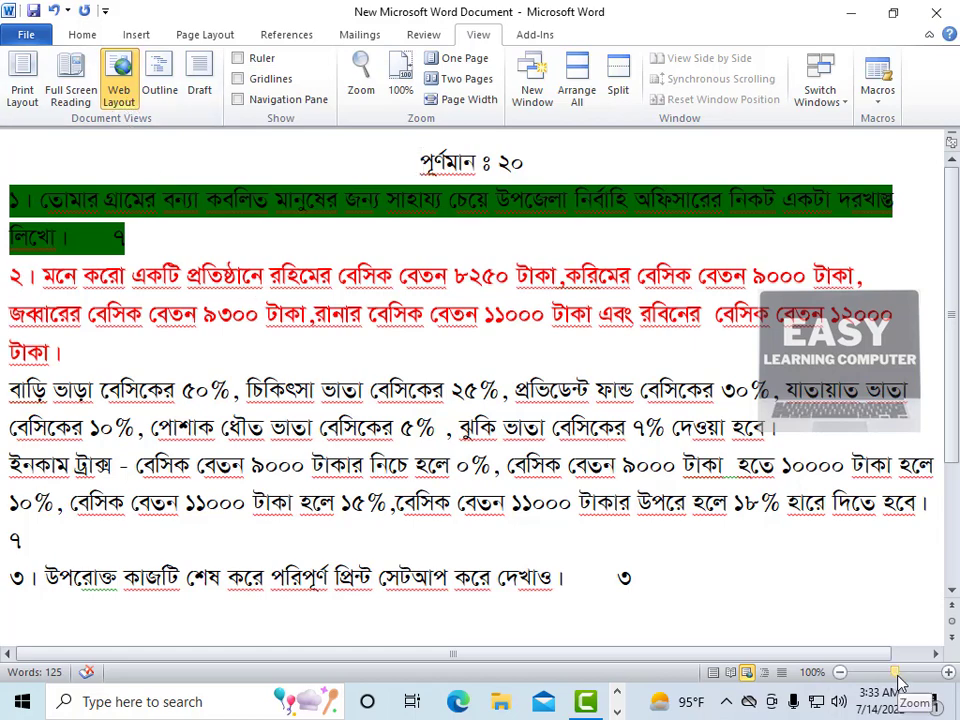
pyautogui.moveTo(895, 672); pyautogui.dragTo(862, 674)
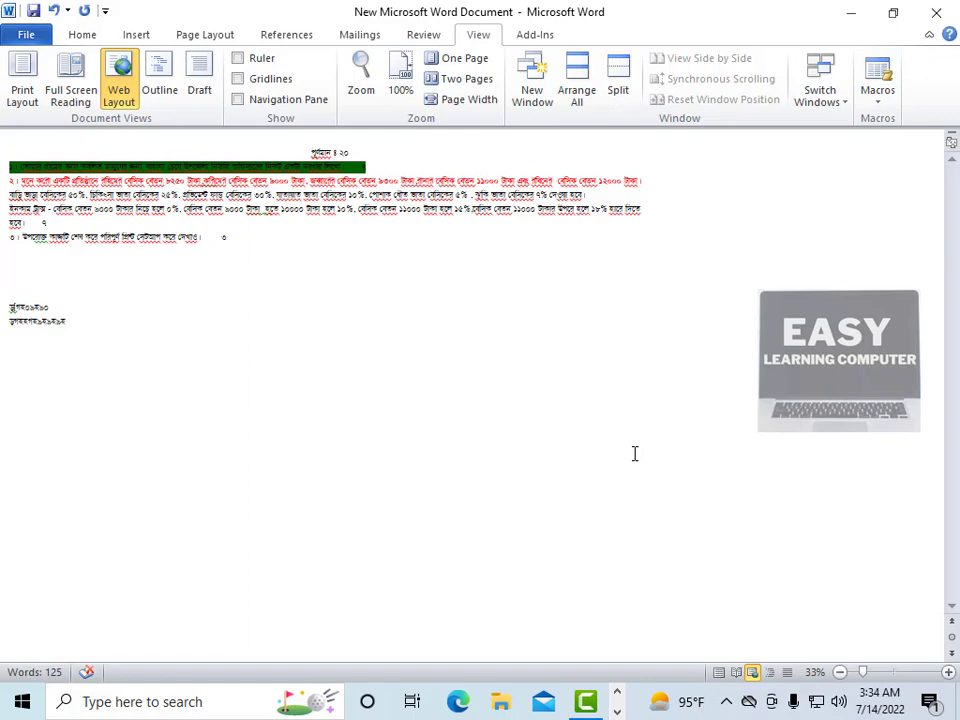
# Step: Try Print Layout, then Draft view at 55% zoom, and return to Print Layout
pyautogui.click(18, 85)
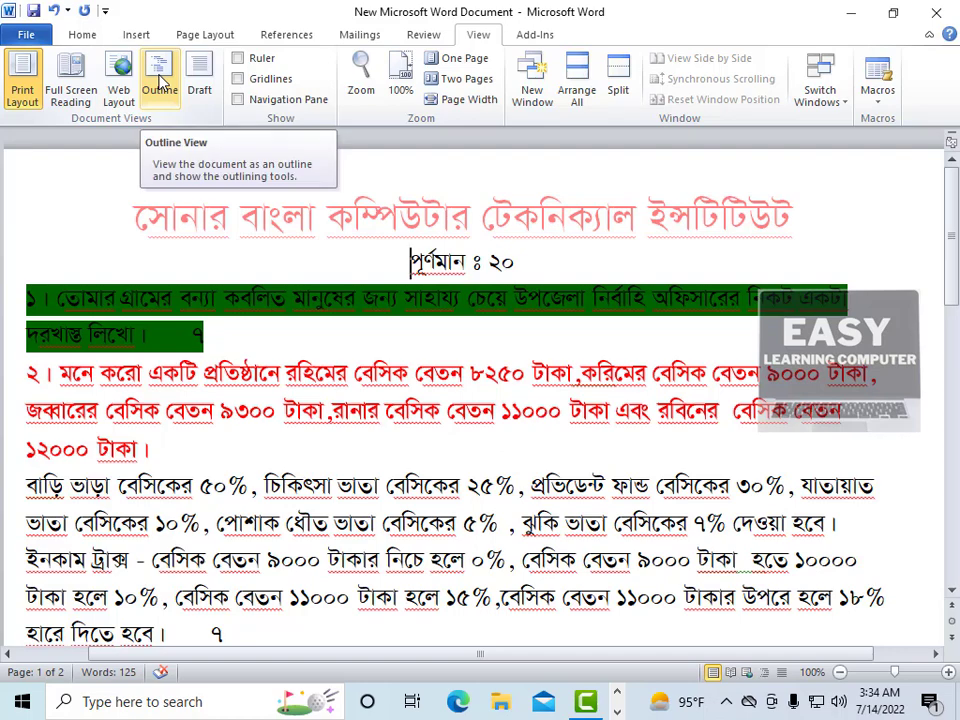
pyautogui.click(200, 80)
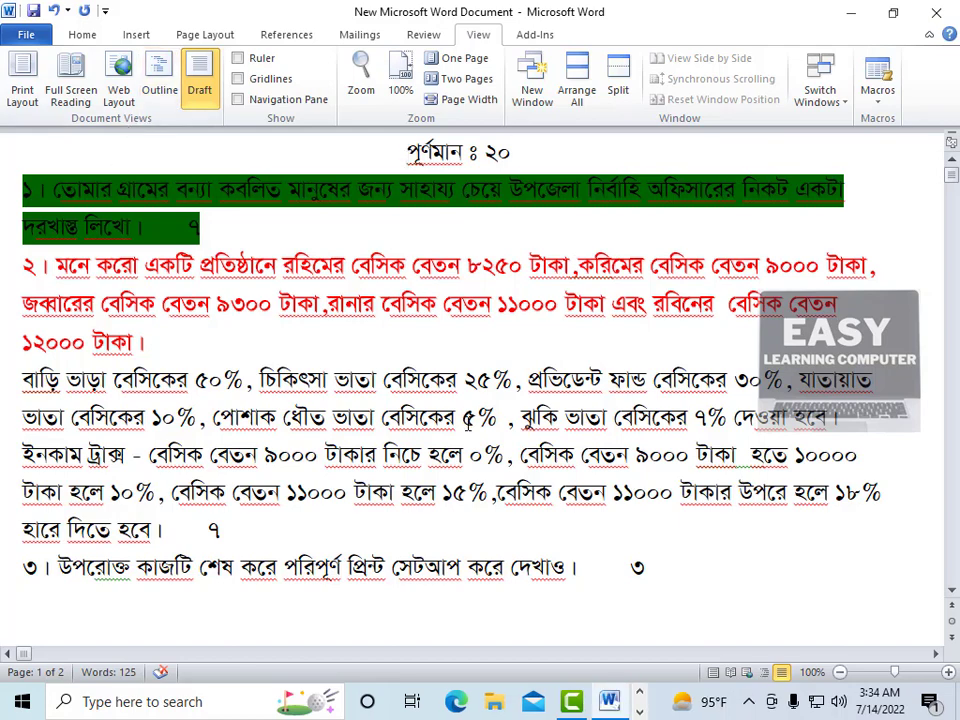
pyautogui.click(873, 672)
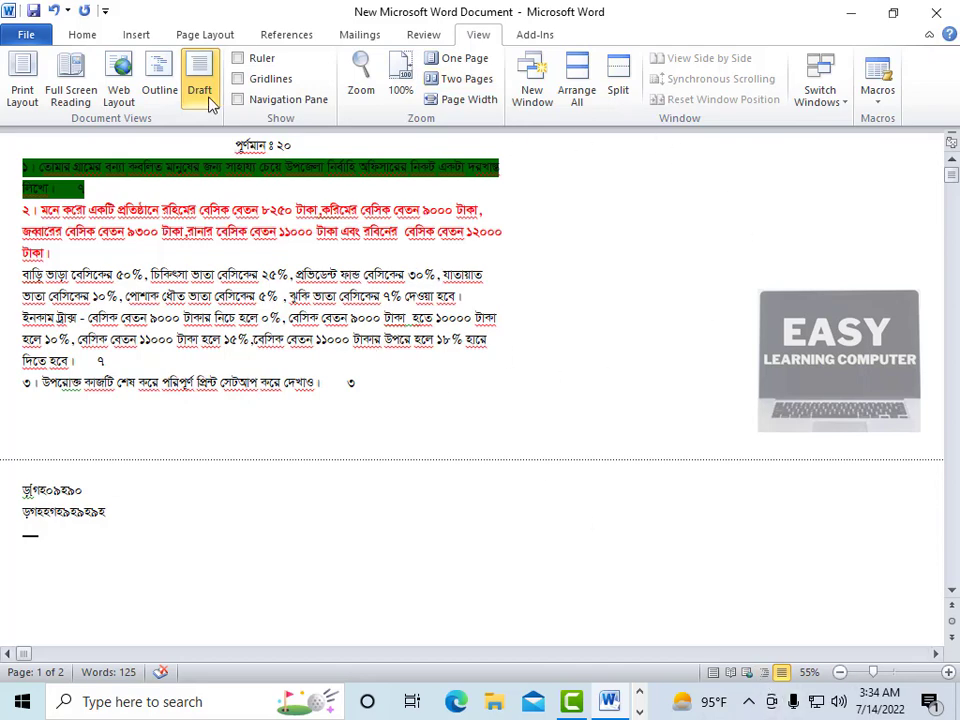
pyautogui.click(24, 96)
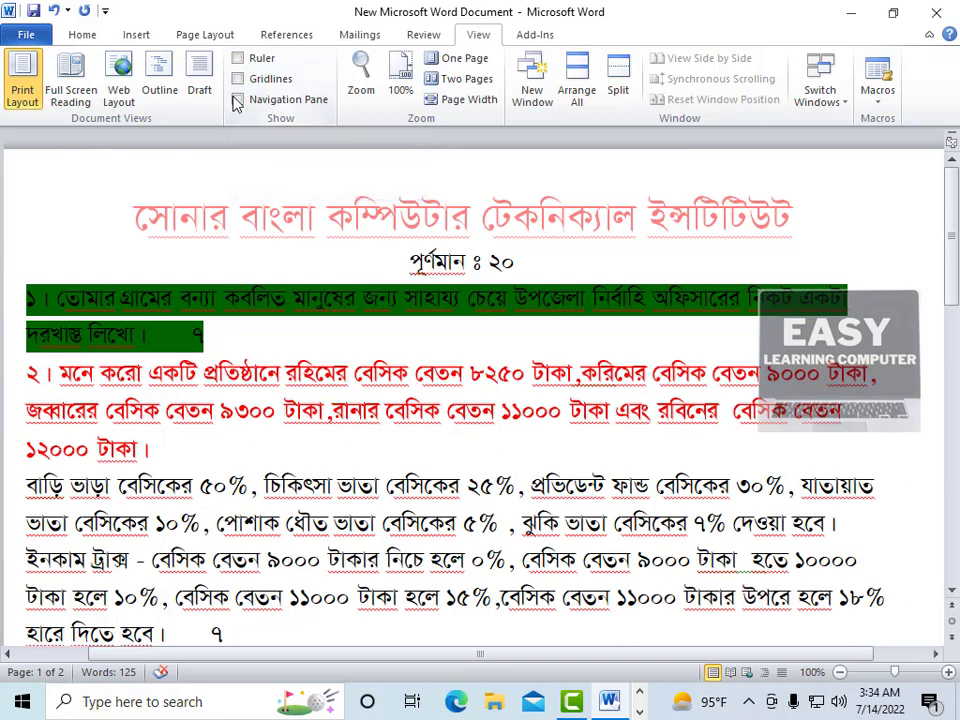
# Step: Turn on the rulers and open Page Setup from the horizontal ruler
pyautogui.click(238, 58)
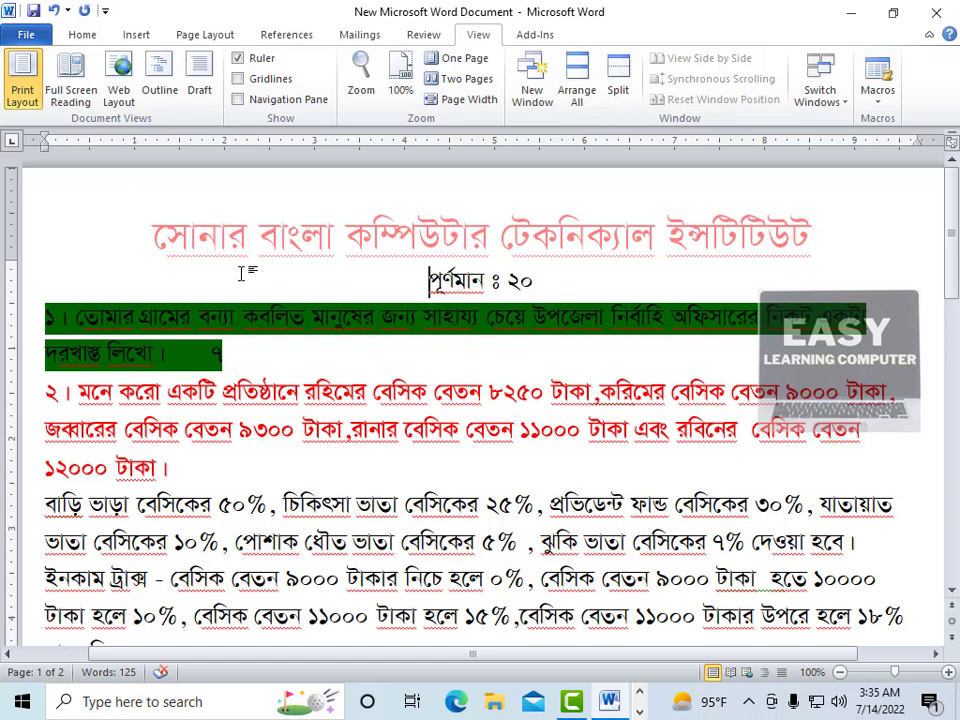
pyautogui.doubleClick(37, 147)
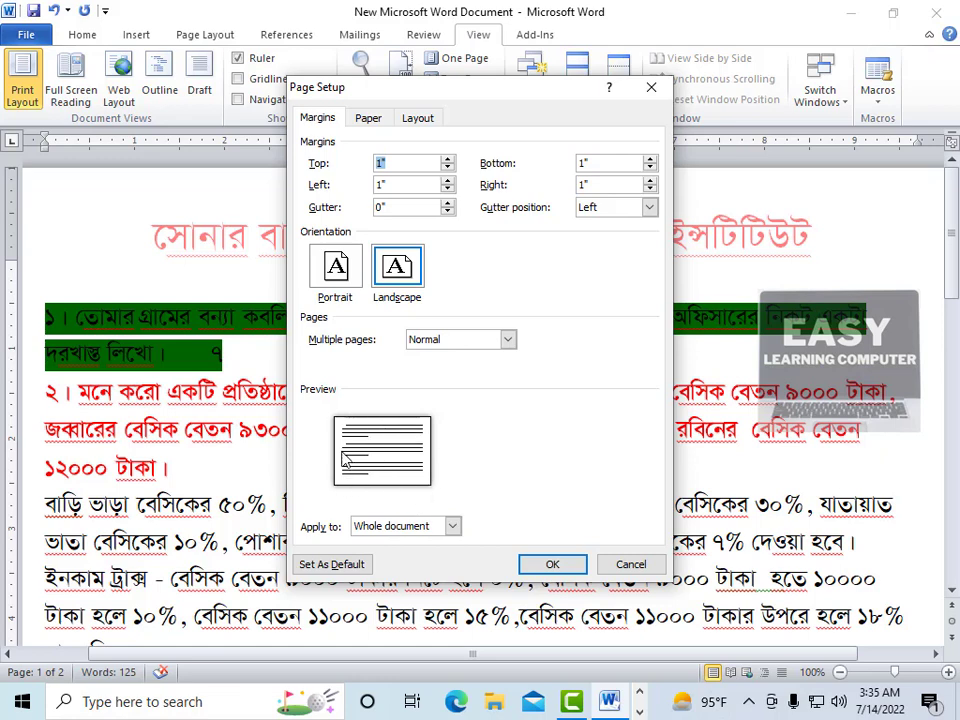
# Step: Lower the margins to Top 0.4", Bottom 0.6" and Left 0.6", then apply them
pyautogui.click(447, 168)
pyautogui.click(447, 168)
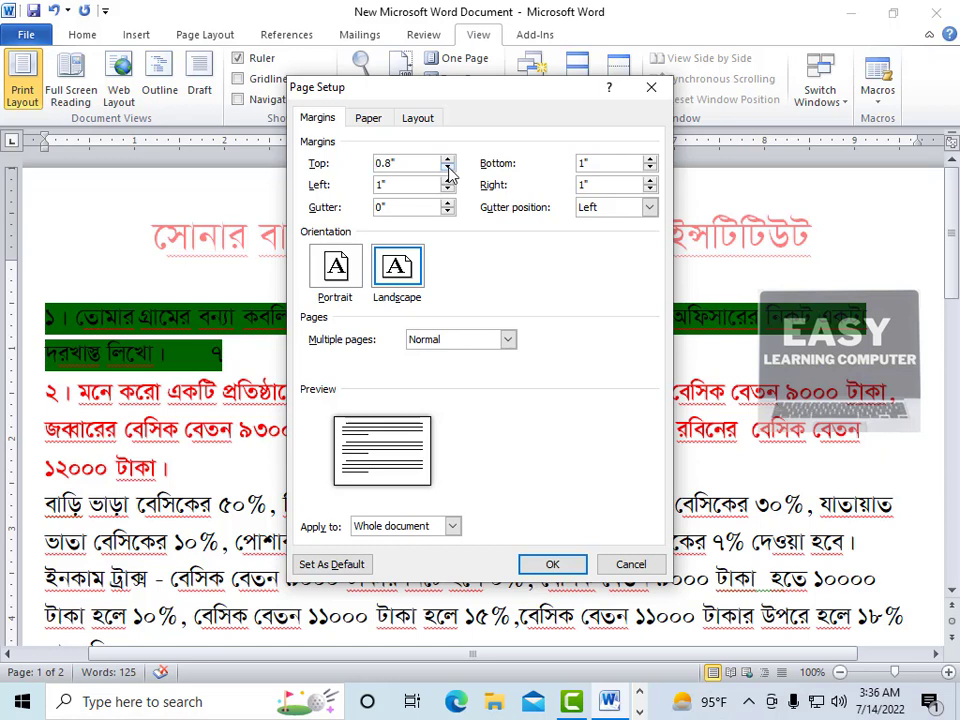
pyautogui.click(447, 168)
pyautogui.click(447, 168)
pyautogui.click(447, 168)
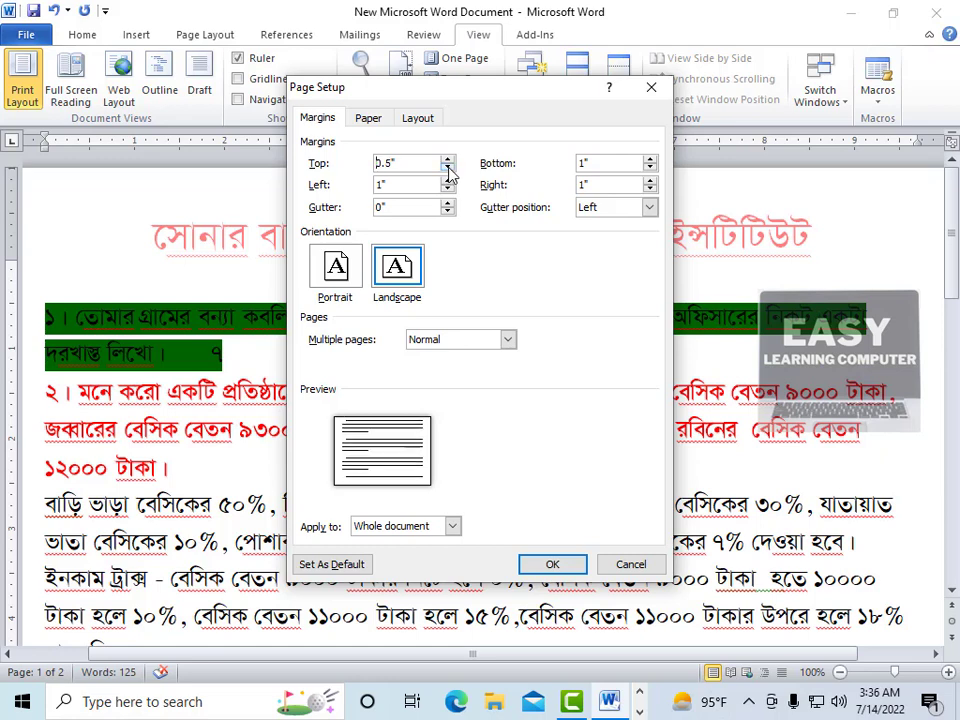
pyautogui.click(447, 168)
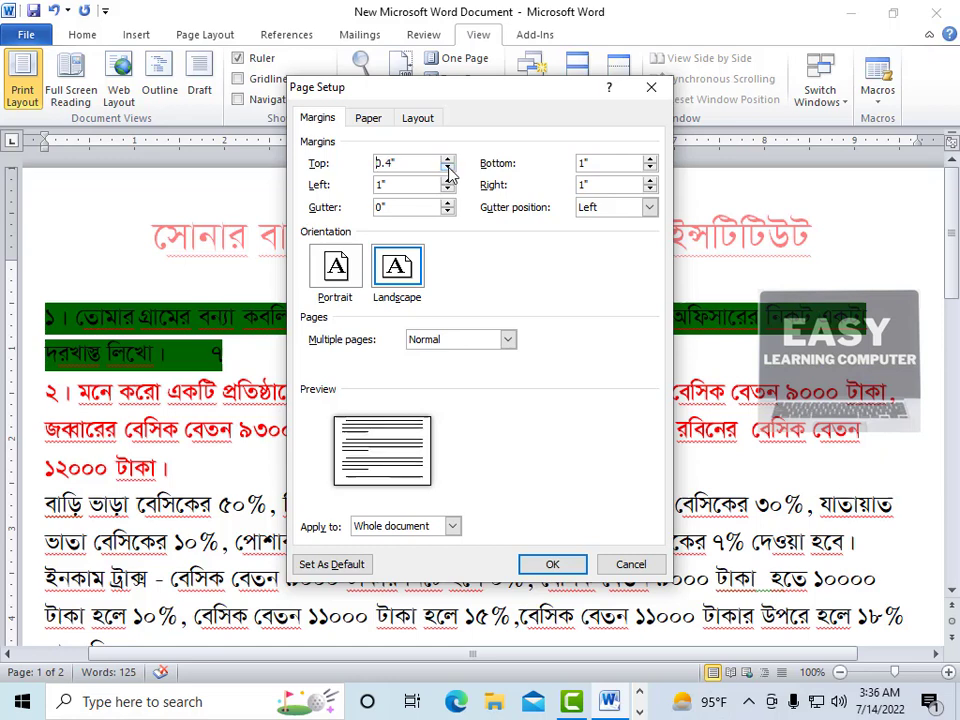
pyautogui.click(649, 168)
pyautogui.click(649, 168)
pyautogui.click(649, 168)
pyautogui.click(649, 168)
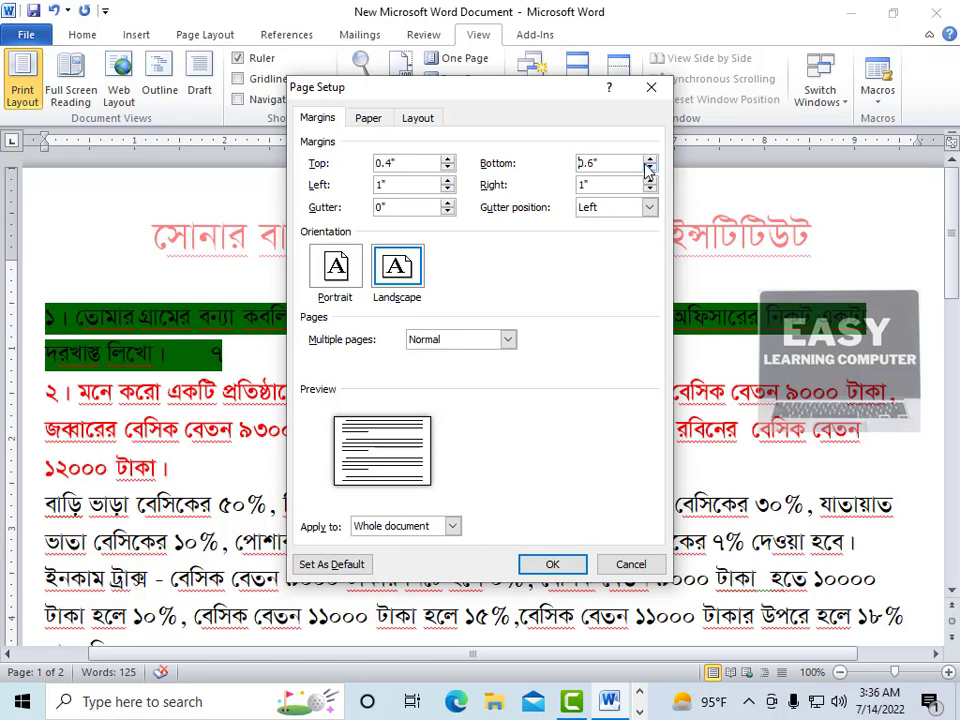
pyautogui.click(447, 190)
pyautogui.click(447, 190)
pyautogui.click(447, 190)
pyautogui.click(447, 181)
pyautogui.click(447, 181)
pyautogui.click(447, 181)
pyautogui.click(447, 181)
pyautogui.click(447, 181)
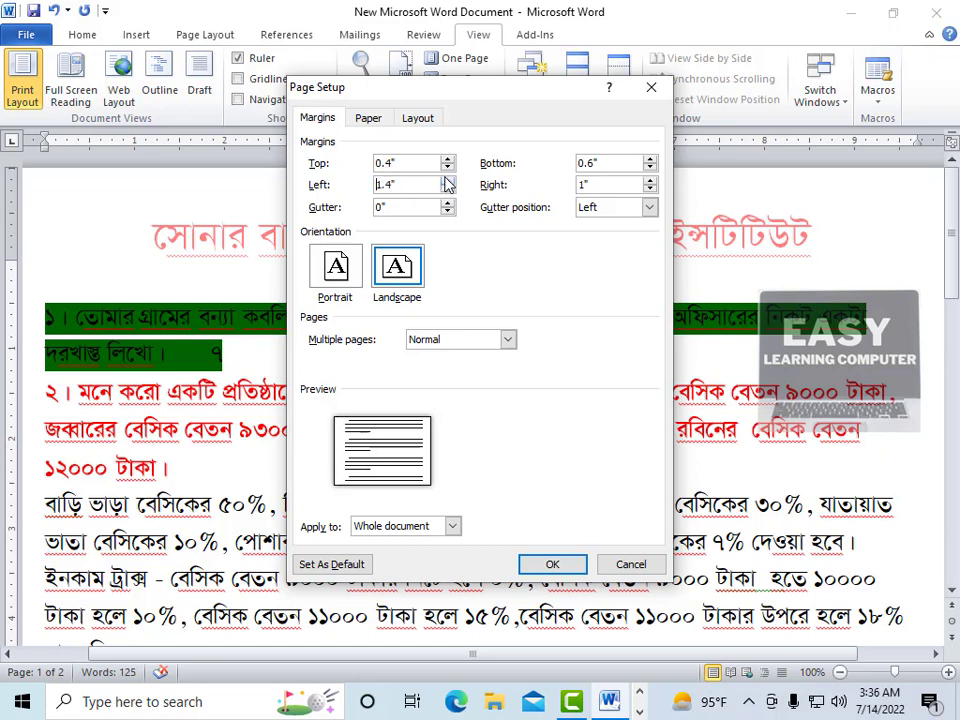
pyautogui.click(447, 190)
pyautogui.click(447, 190)
pyautogui.click(447, 190)
pyautogui.click(447, 190)
pyautogui.click(447, 190)
pyautogui.click(529, 564)
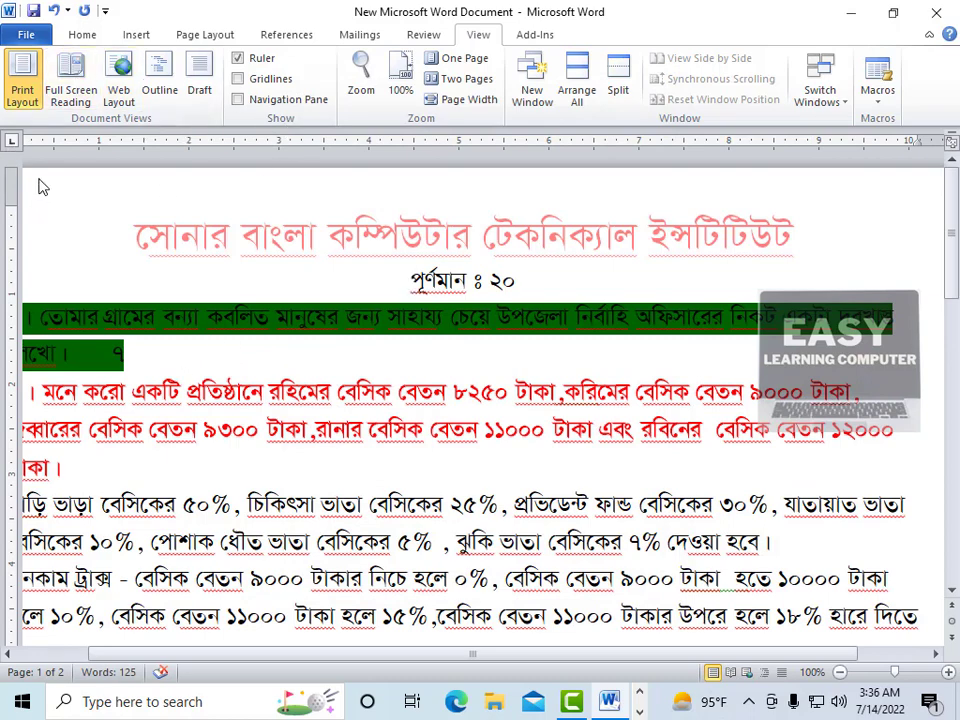
# Step: Open and close the Tabs dialog from the ruler, then adjust the zoom slider
pyautogui.doubleClick(43, 141)
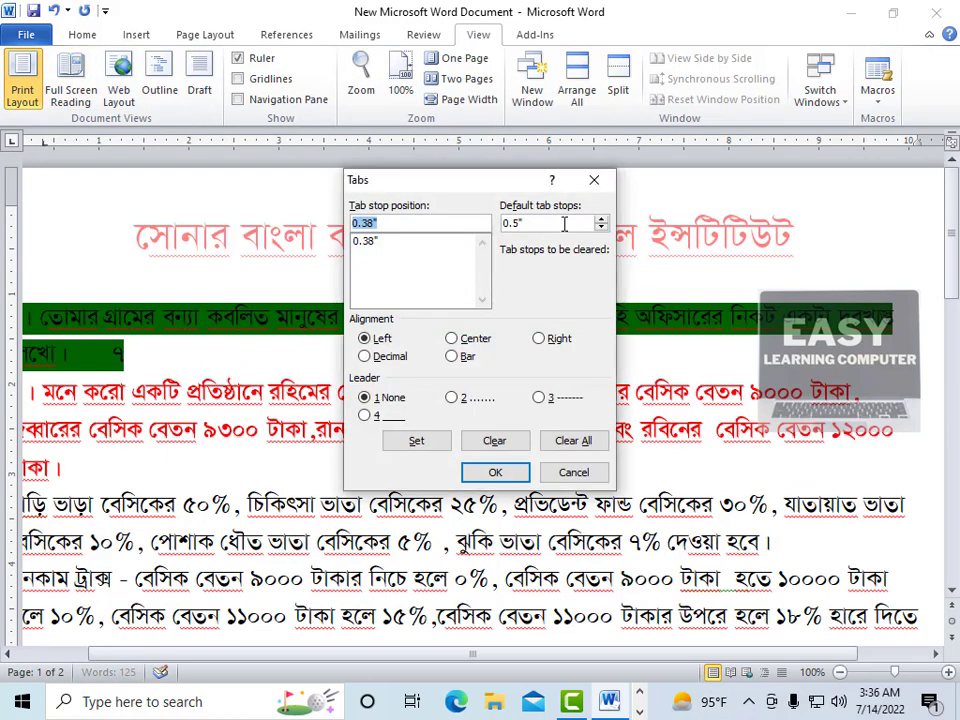
pyautogui.click(574, 472)
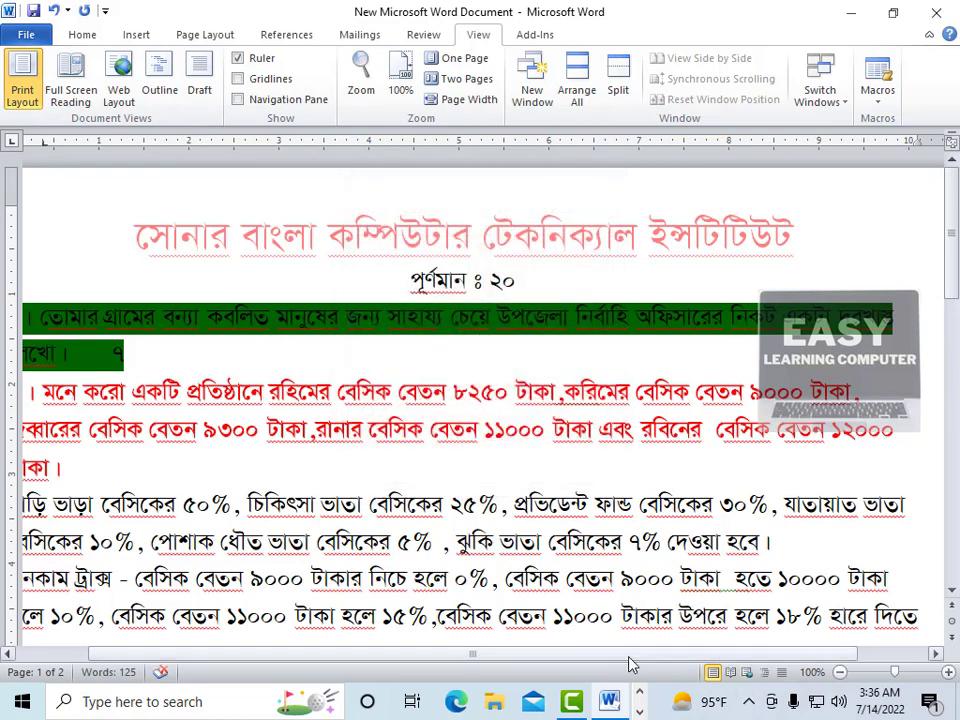
pyautogui.moveTo(606, 656); pyautogui.dragTo(456, 653)
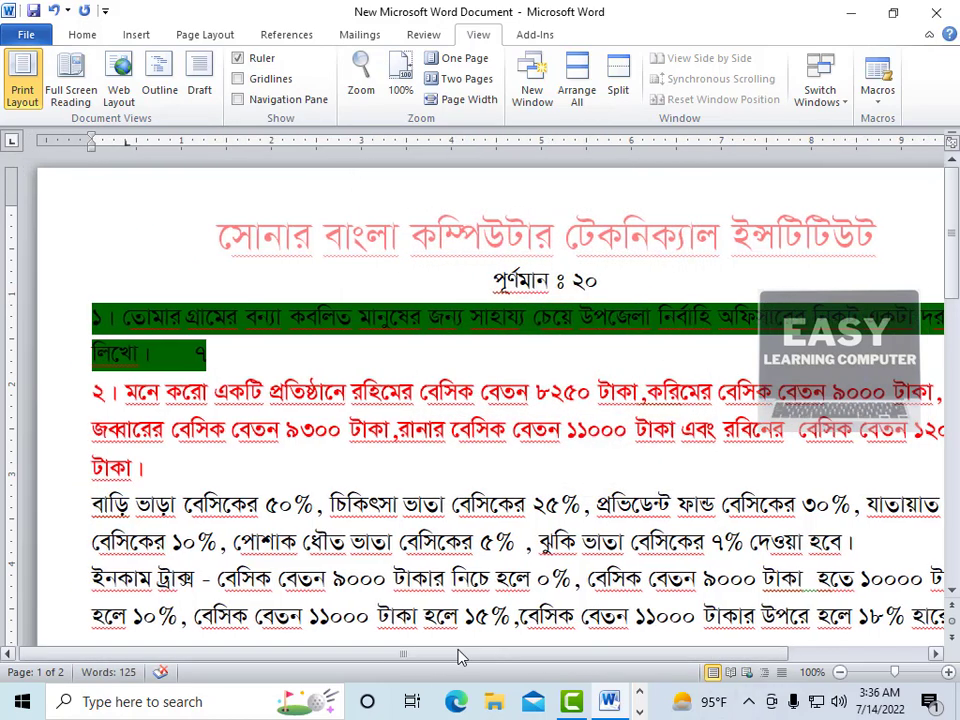
# Step: Reopen Page Setup, set Top, Left and Bottom margins back to 1", and apply
pyautogui.doubleClick(70, 144)
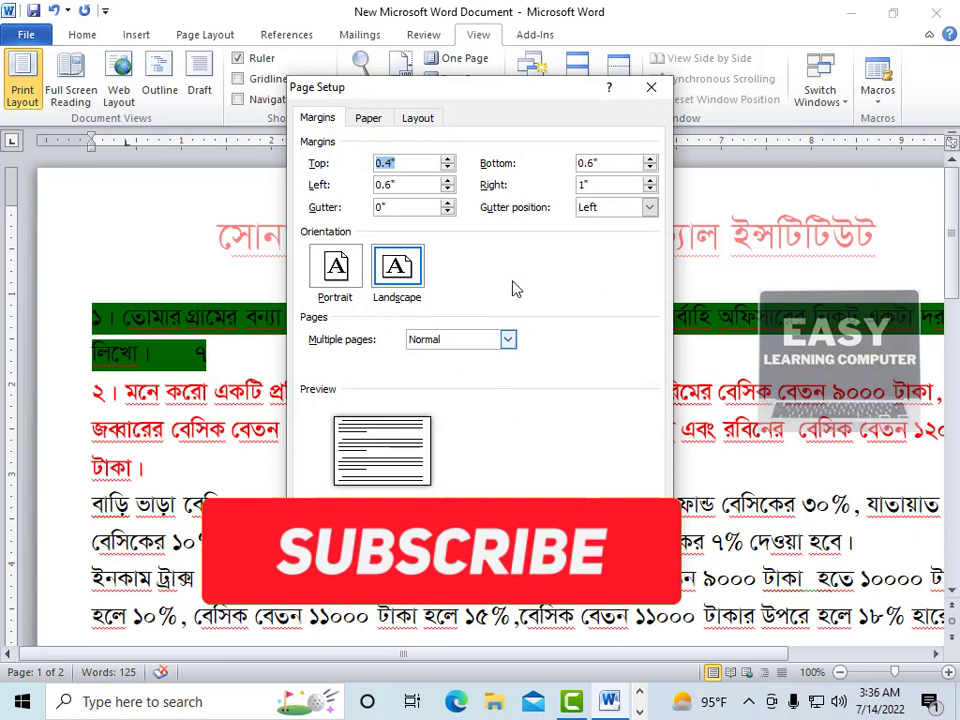
pyautogui.click(448, 160)
pyautogui.click(448, 160)
pyautogui.click(448, 160)
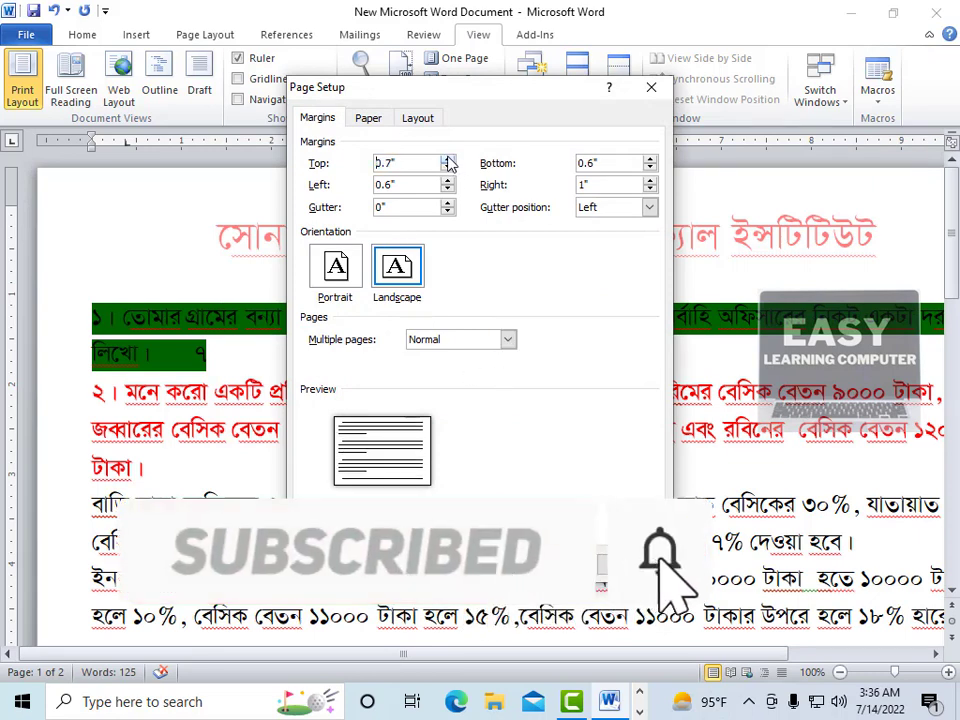
pyautogui.click(448, 160)
pyautogui.click(448, 160)
pyautogui.click(448, 162)
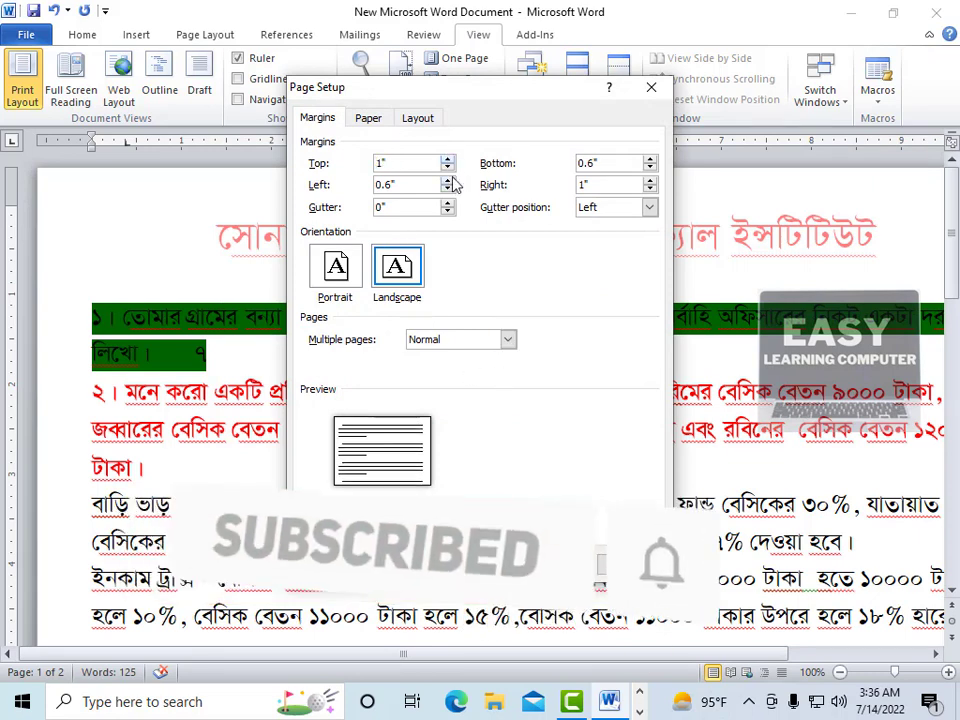
pyautogui.click(449, 180)
pyautogui.click(449, 180)
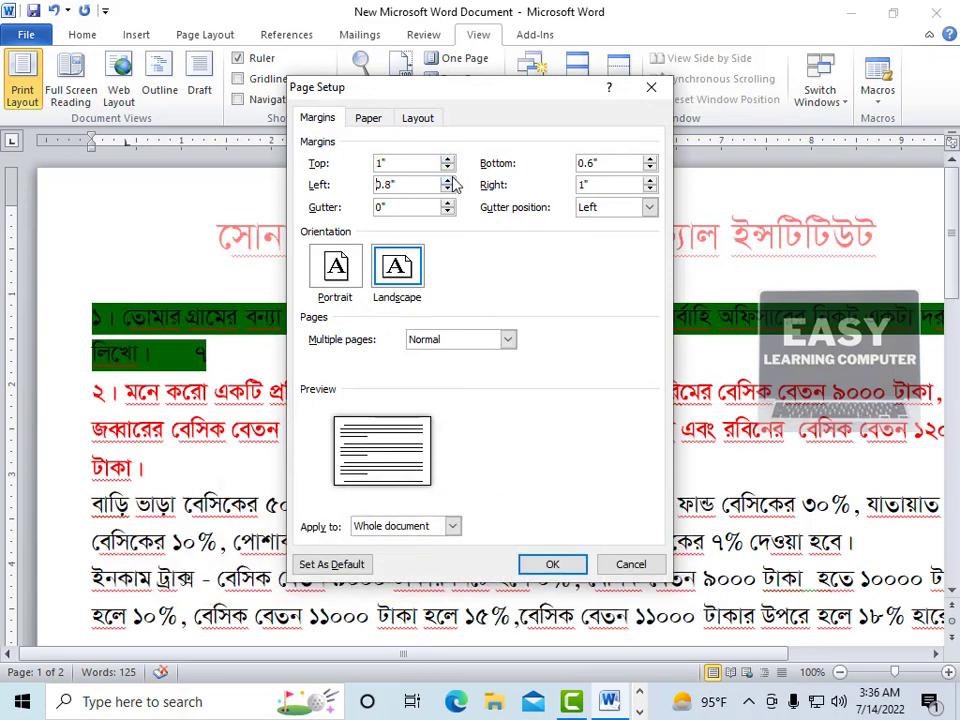
pyautogui.click(650, 160)
pyautogui.click(650, 160)
pyautogui.click(650, 160)
pyautogui.click(650, 160)
pyautogui.click(650, 160)
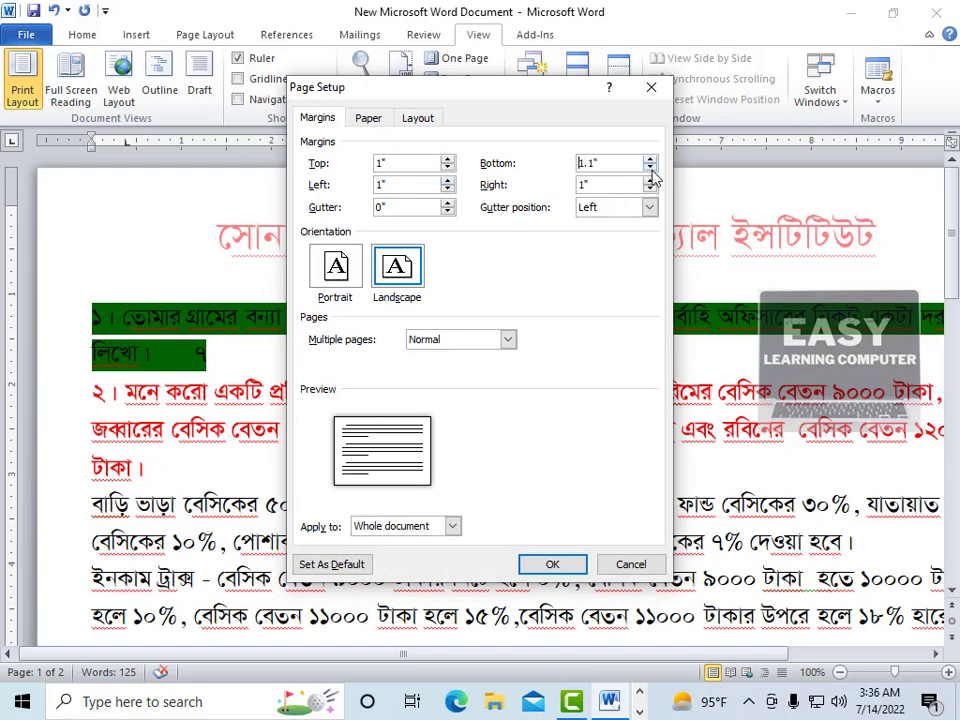
pyautogui.click(650, 170)
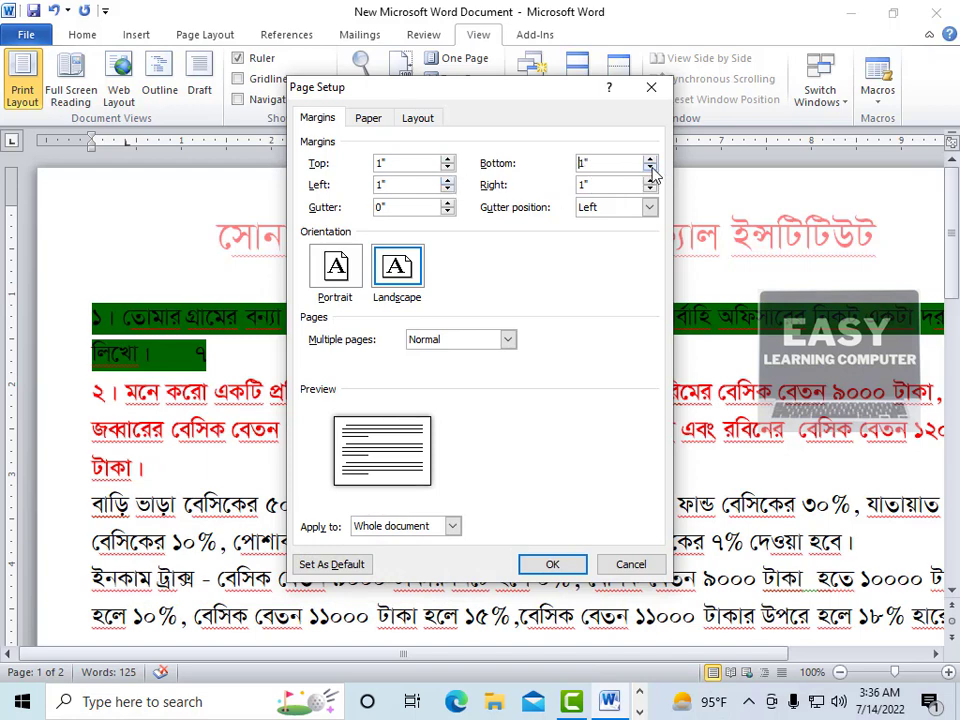
pyautogui.click(551, 565)
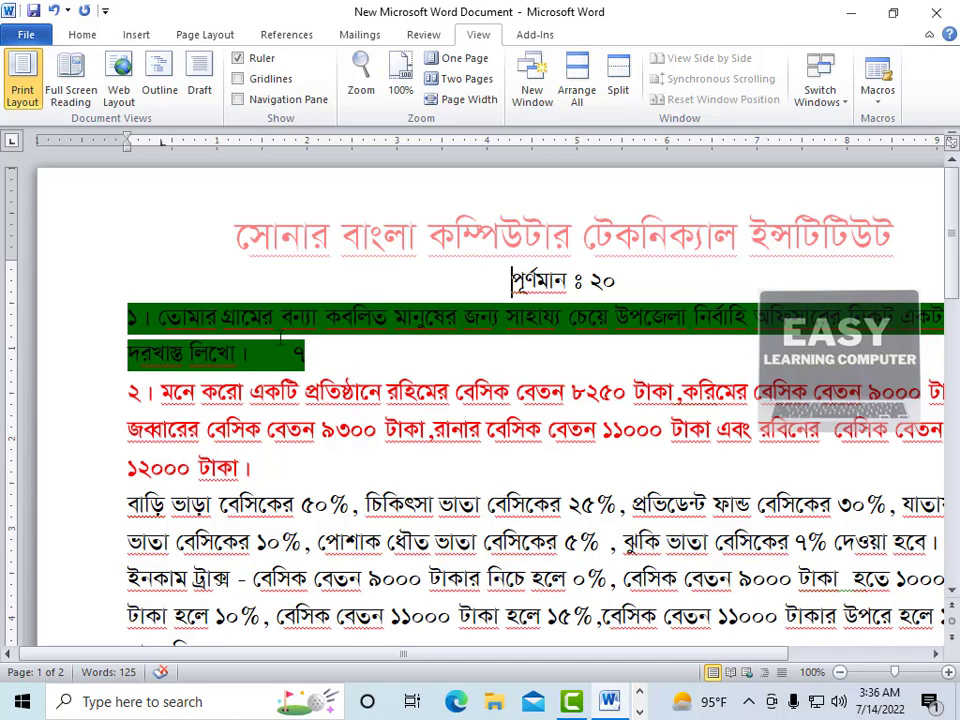
# Step: Turn off Ruler and turn on Gridlines in the View tab, then scroll through the pages
pyautogui.click(238, 59)
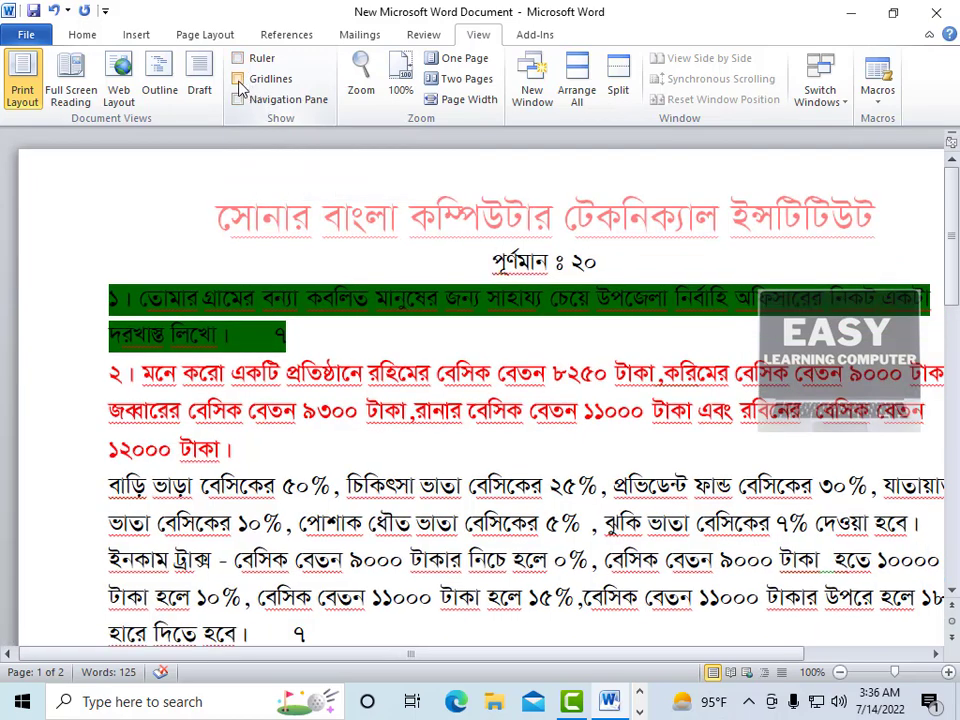
pyautogui.click(238, 79)
pyautogui.scroll(-3, 396, 245)
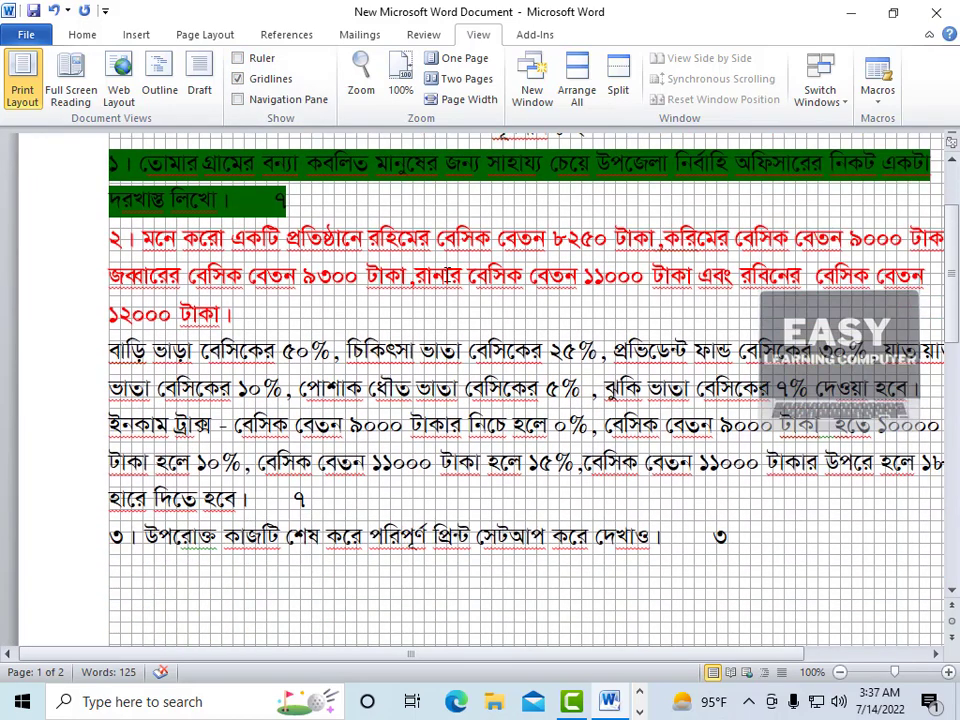
pyautogui.scroll(-7, 600, 326)
pyautogui.moveTo(508, 658)
pyautogui.mouseDown()
pyautogui.moveTo(632, 647)
pyautogui.moveTo(544, 640)
pyautogui.mouseUp()
pyautogui.scroll(5, 490, 455)
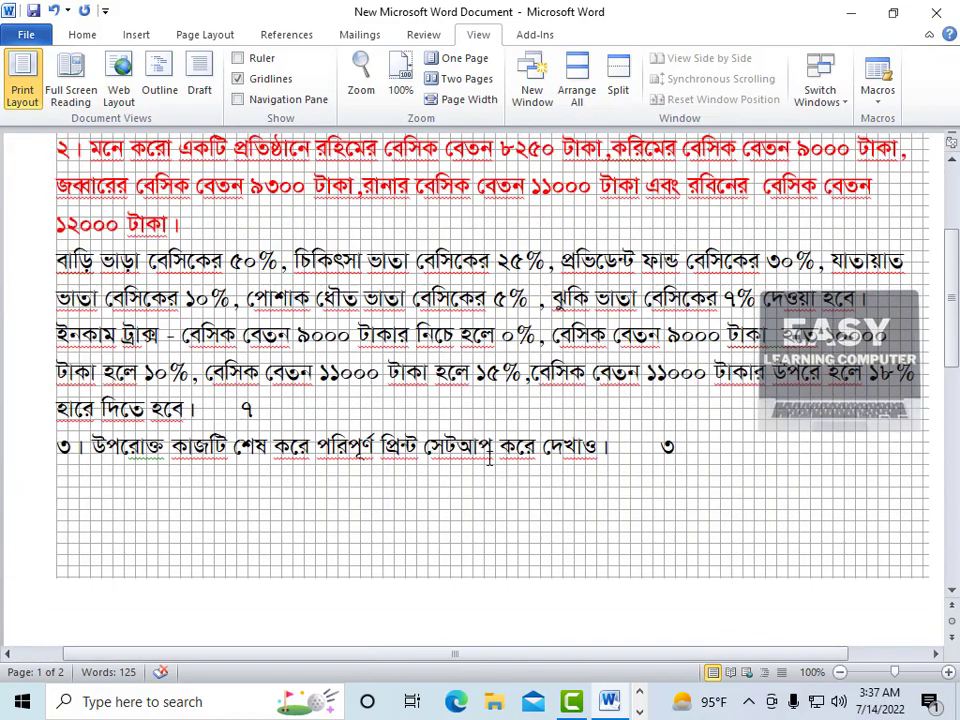
pyautogui.scroll(5, 480, 445)
pyautogui.scroll(-4, 478, 420)
pyautogui.scroll(1, 478, 412)
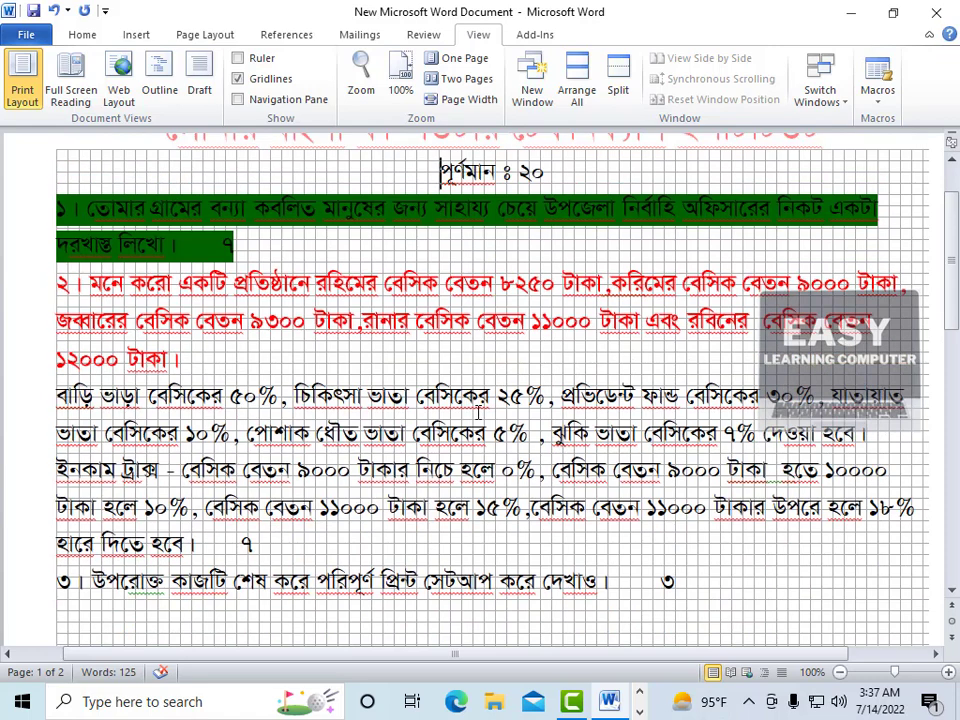
pyautogui.scroll(2, 478, 413)
pyautogui.scroll(-1, 485, 360)
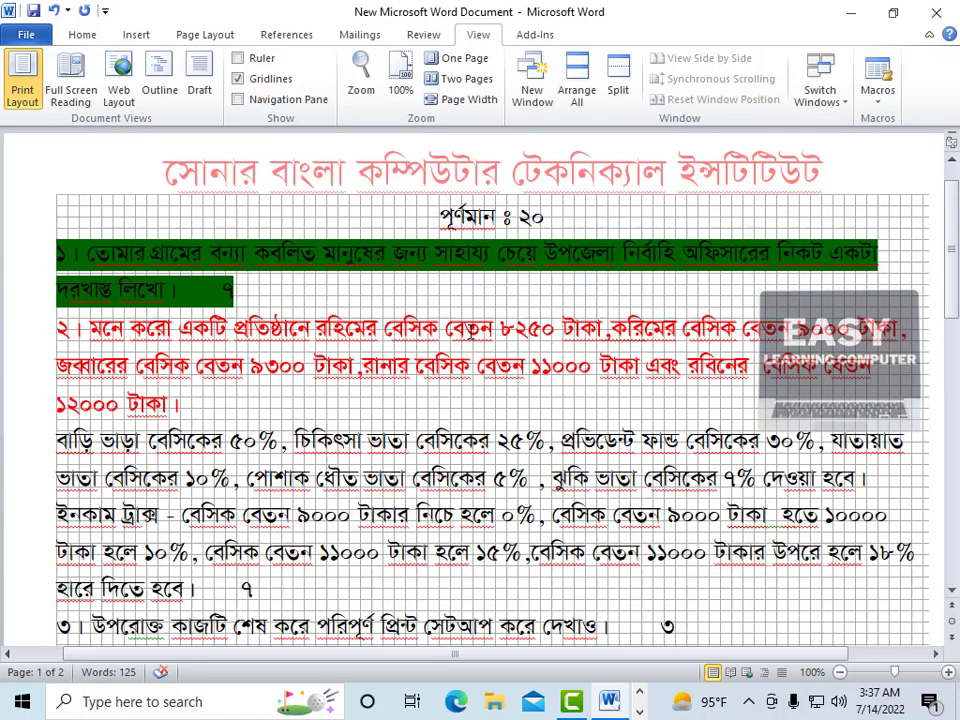
pyautogui.scroll(-3, 509, 473)
pyautogui.scroll(3, 400, 300)
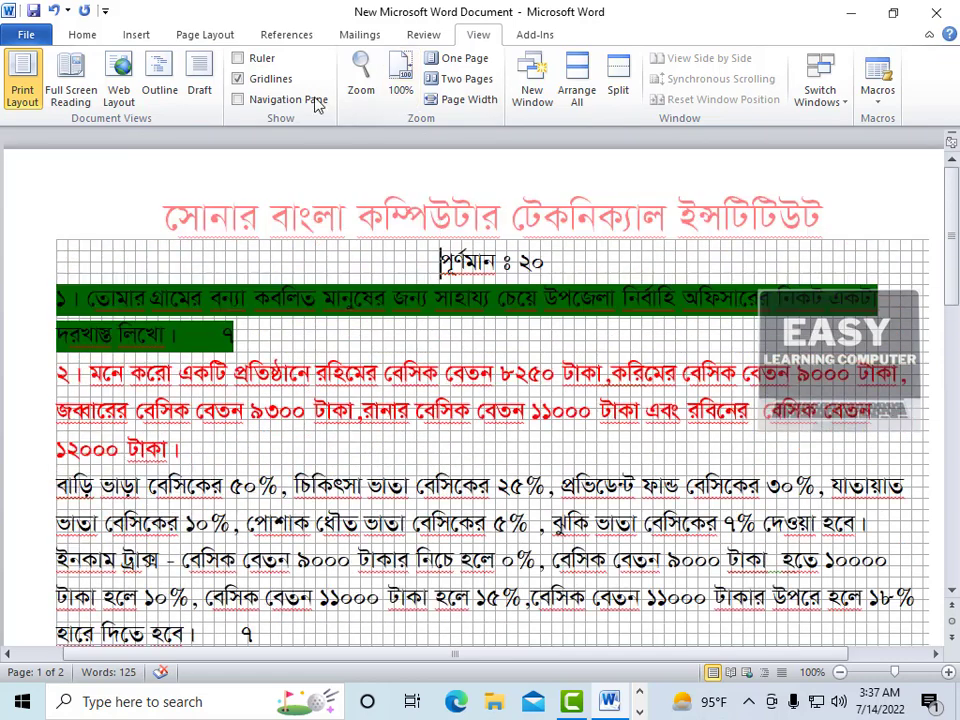
# Step: Set the page orientation to Portrait via Page Layout > Orientation
pyautogui.click(200, 34)
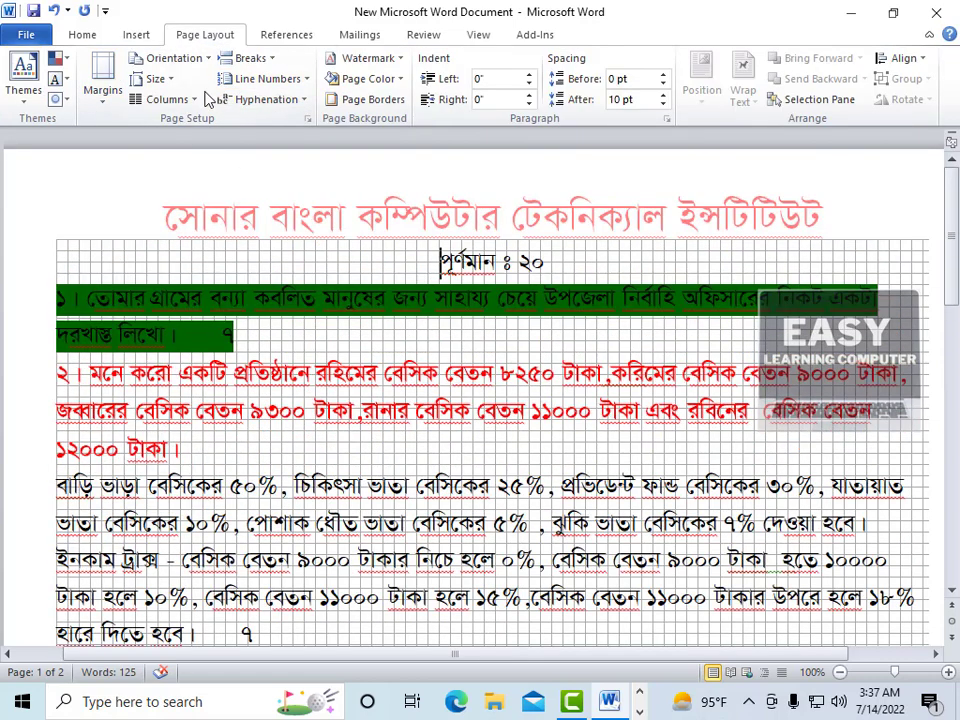
pyautogui.click(172, 60)
pyautogui.click(175, 90)
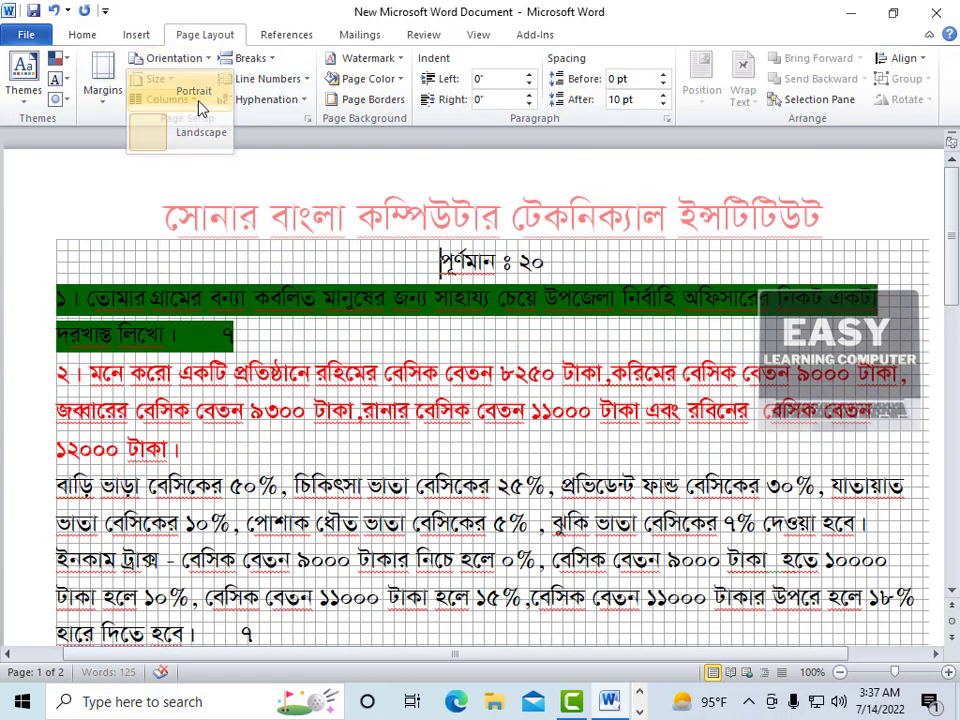
pyautogui.scroll(3, 553, 408)
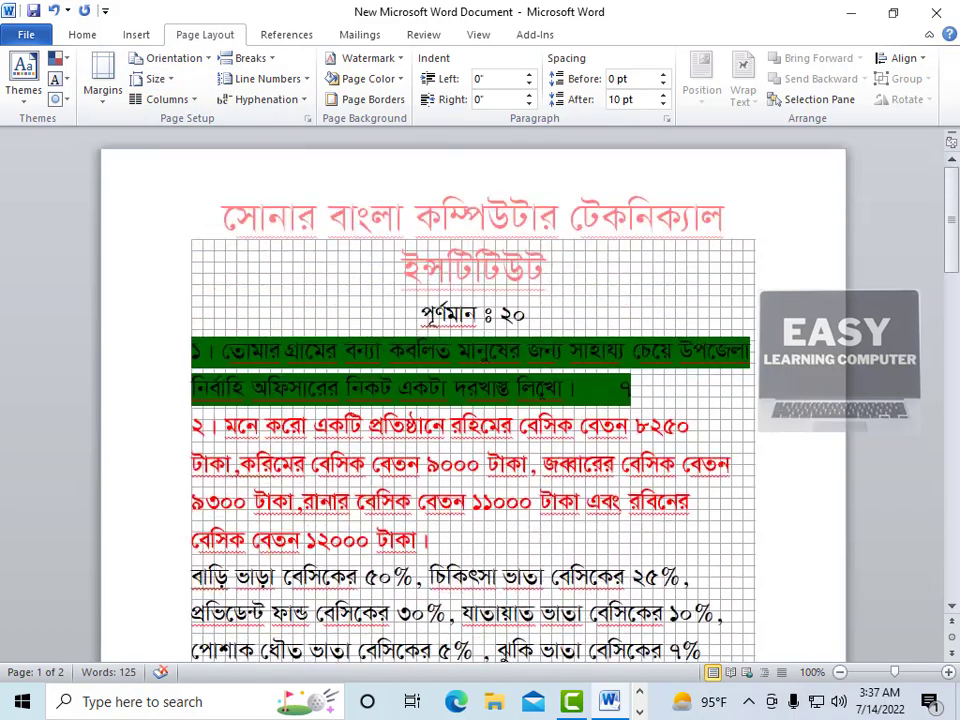
pyautogui.scroll(1, 345, 75)
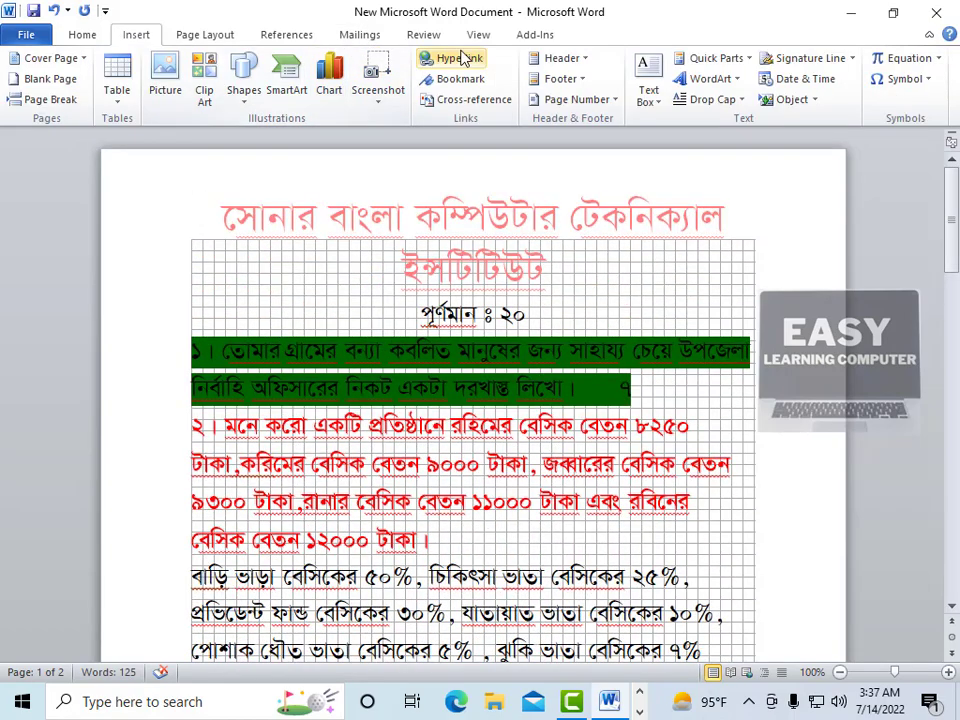
pyautogui.scroll(-5, 350, 45)
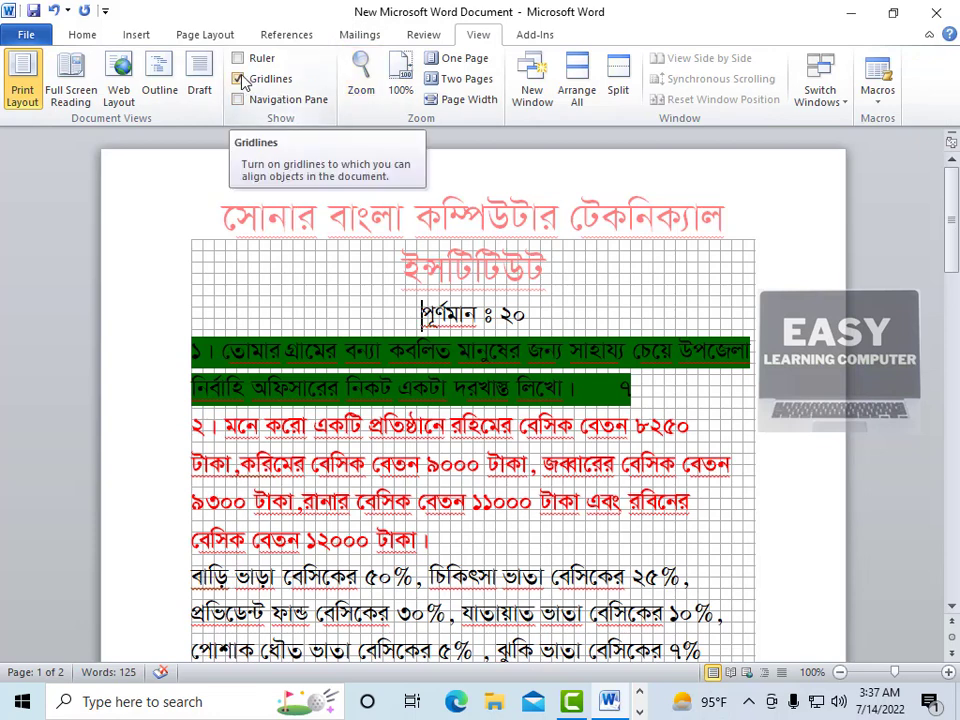
pyautogui.scroll(-2, 359, 356)
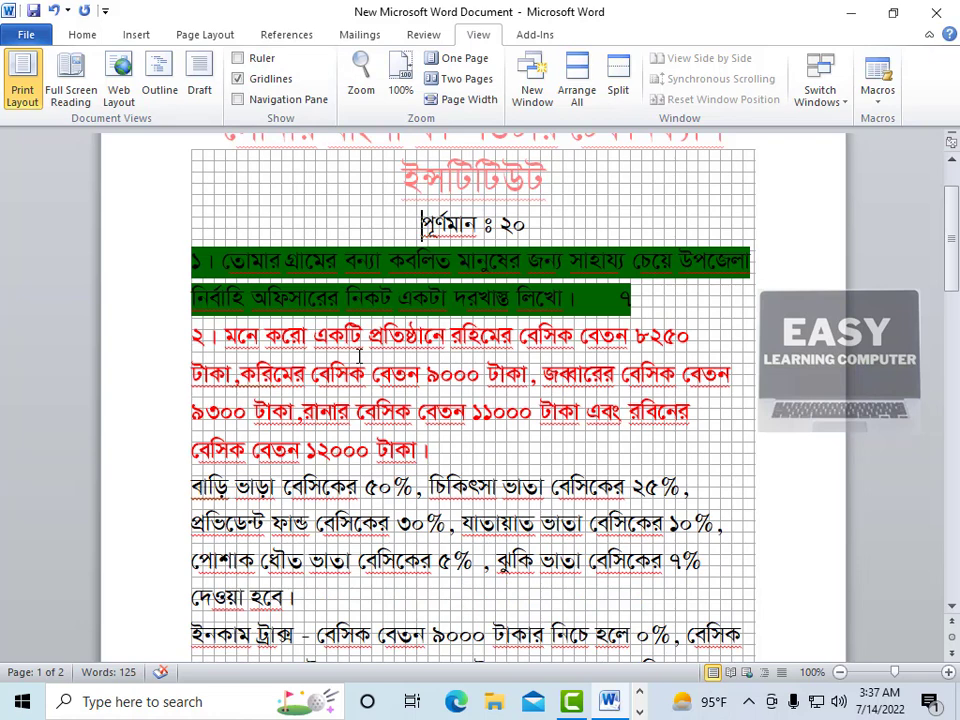
pyautogui.scroll(2, 359, 356)
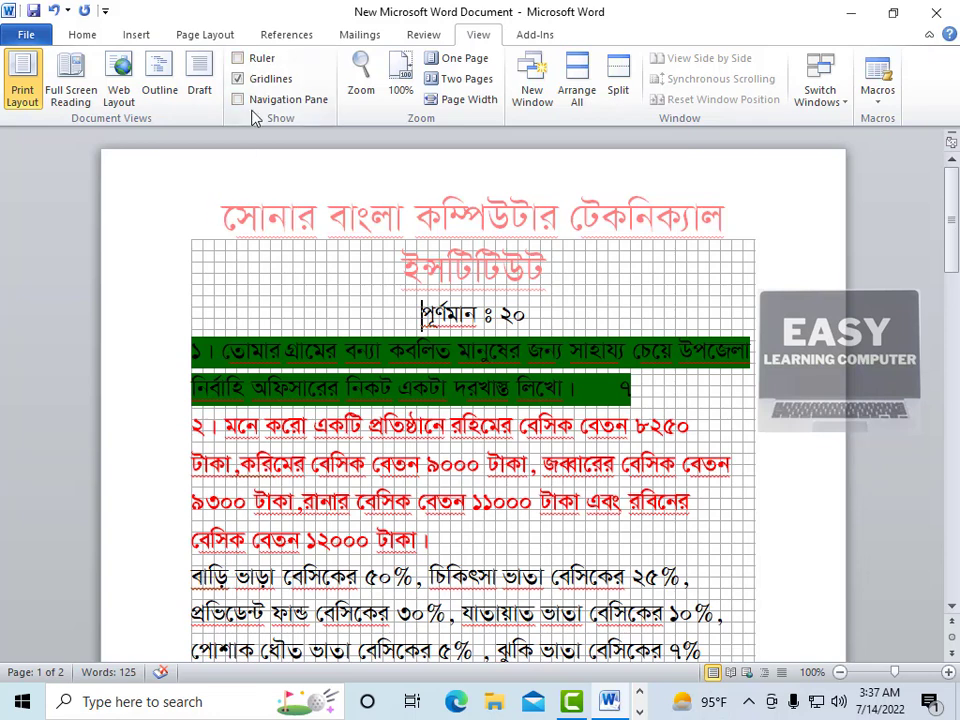
pyautogui.scroll(-3, 292, 140)
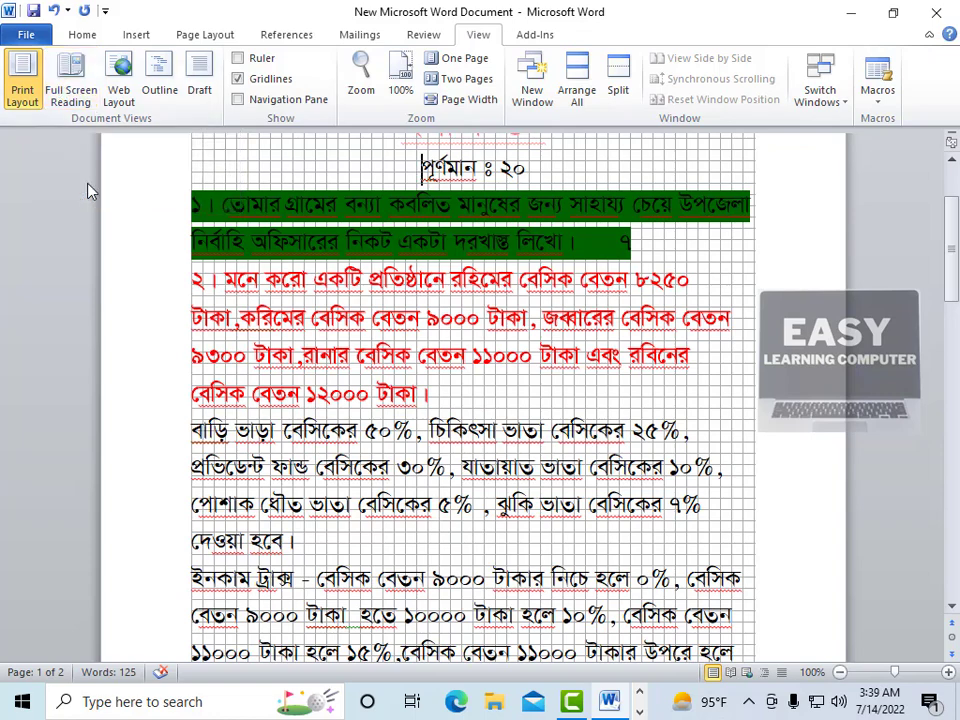
pyautogui.click(79, 101)
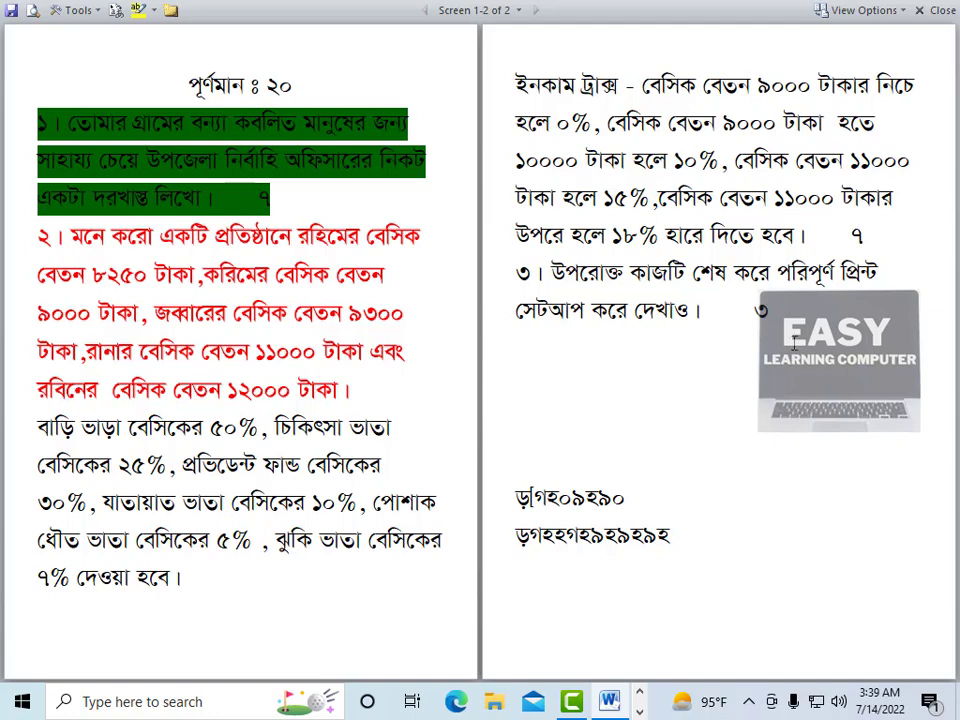
pyautogui.click(862, 11)
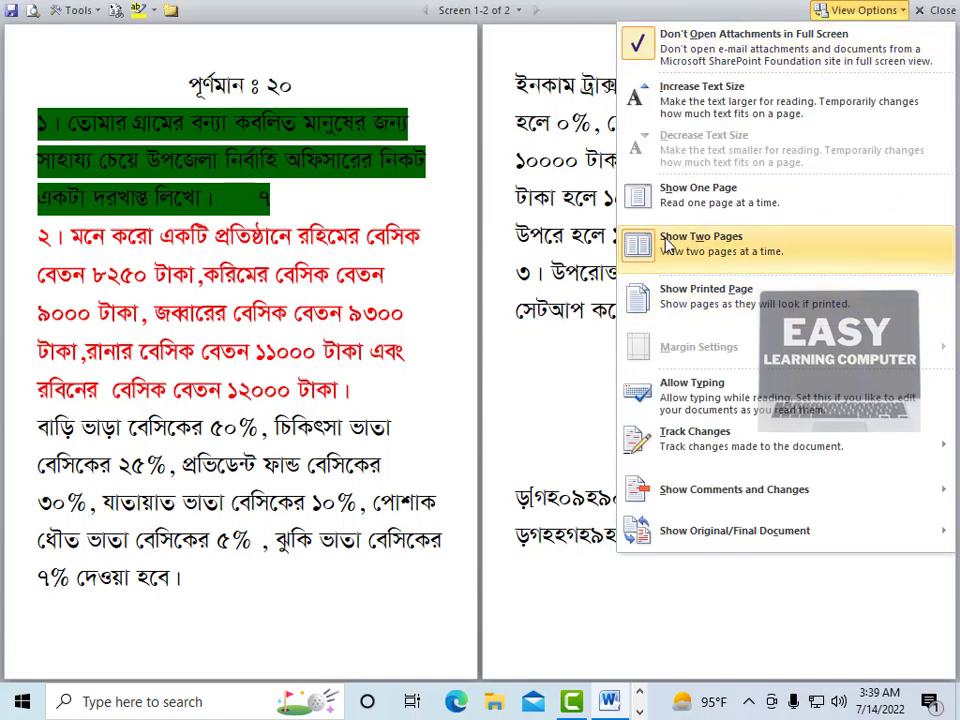
pyautogui.click(683, 199)
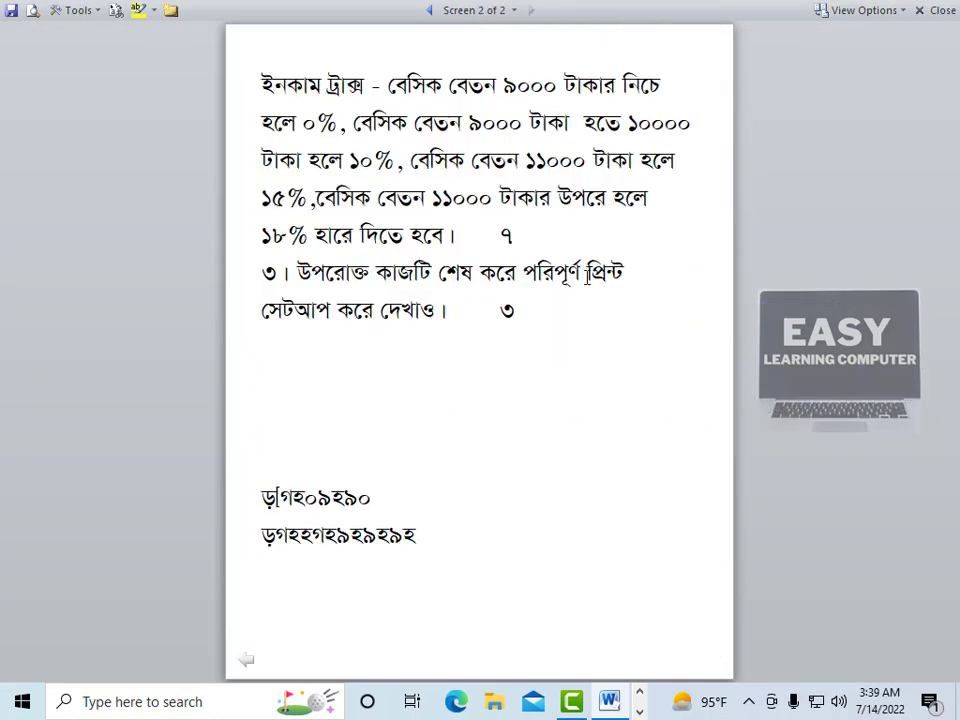
pyautogui.click(860, 11)
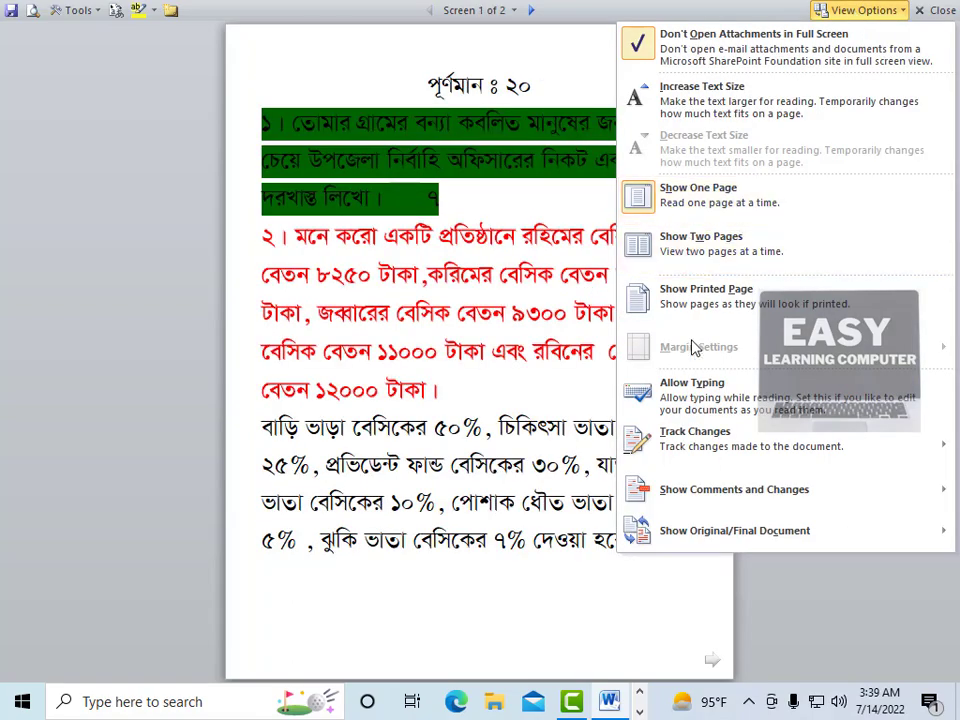
pyautogui.click(705, 245)
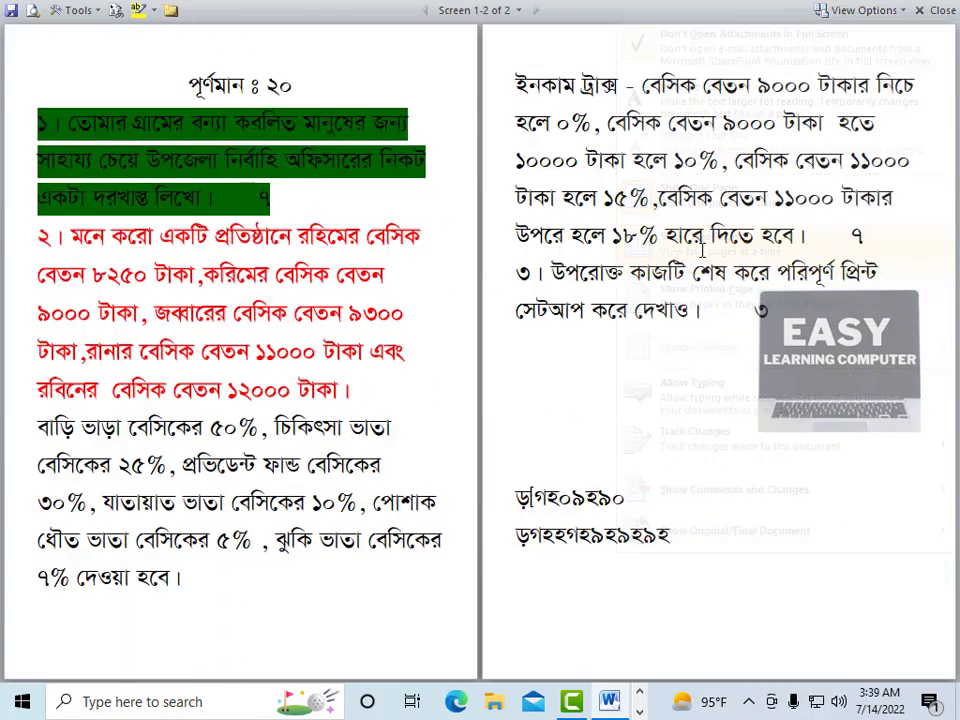
pyautogui.click(936, 10)
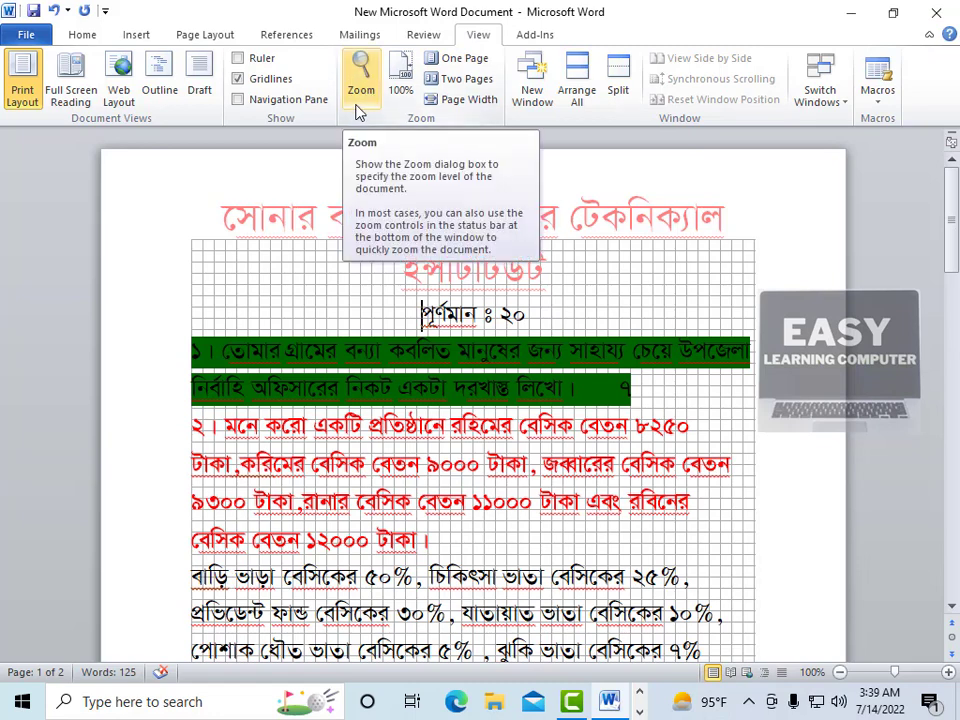
# Step: Set zoom to 200% in the Zoom dialog, then change it to 75%
pyautogui.click(364, 91)
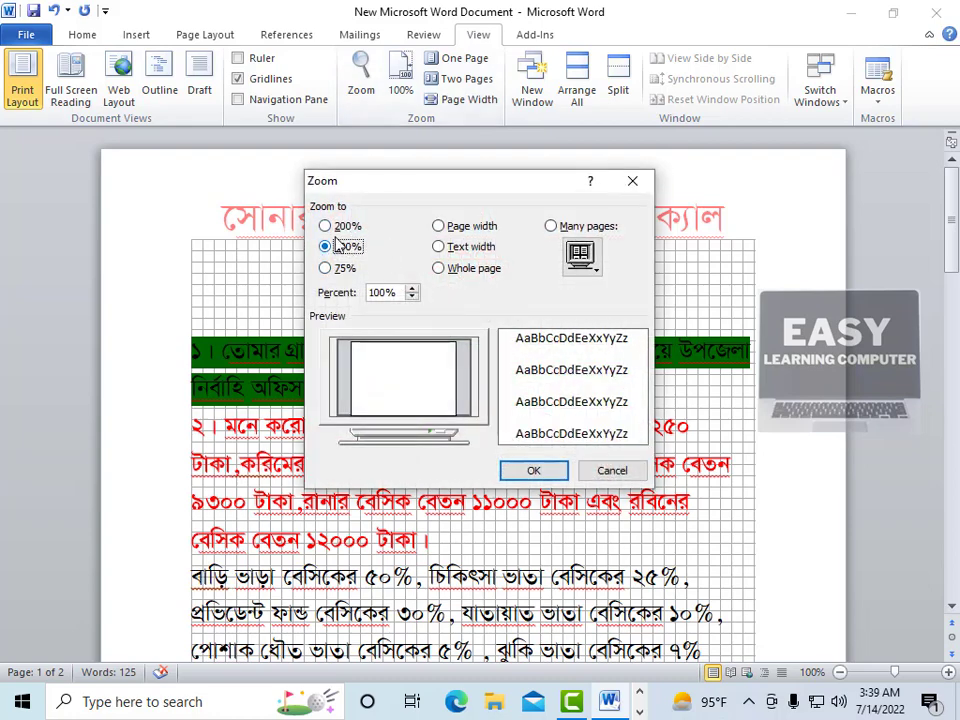
pyautogui.click(341, 226)
pyautogui.click(544, 476)
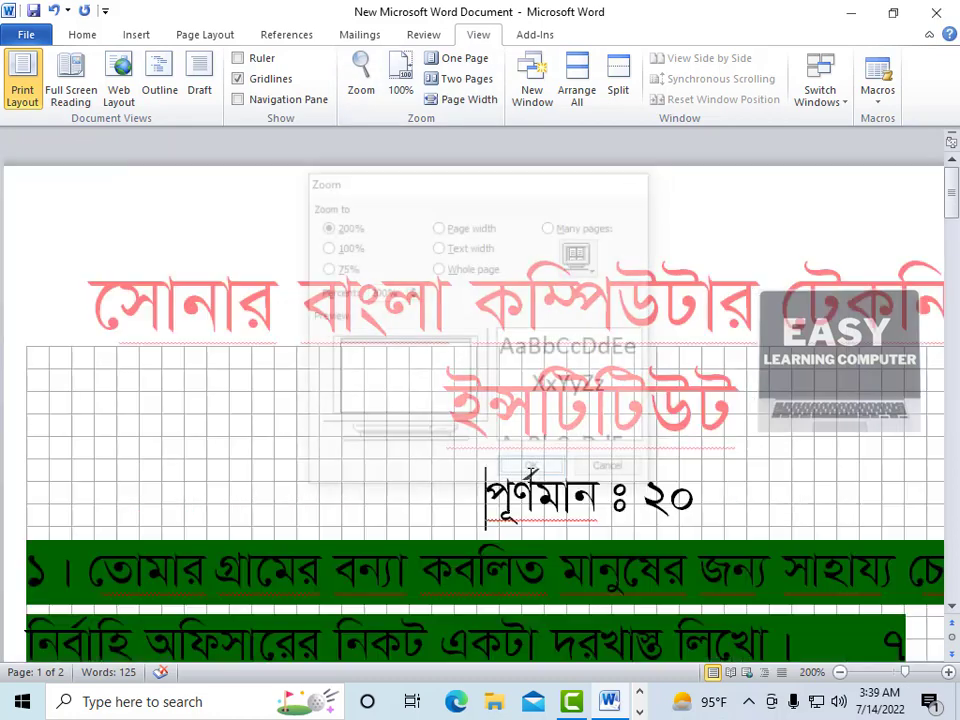
pyautogui.click(362, 90)
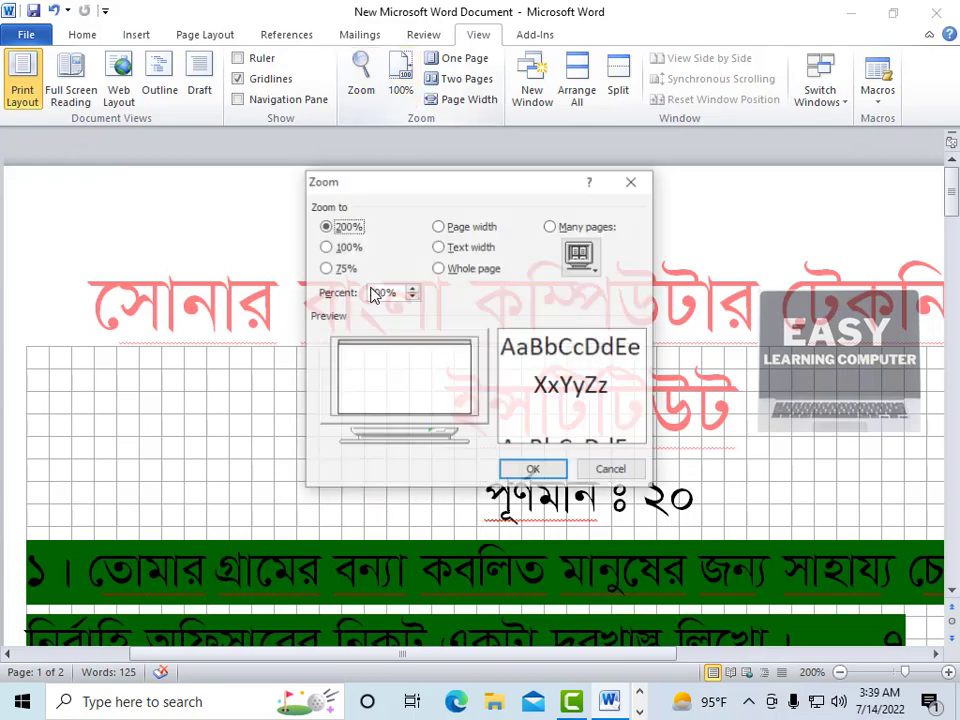
pyautogui.click(340, 268)
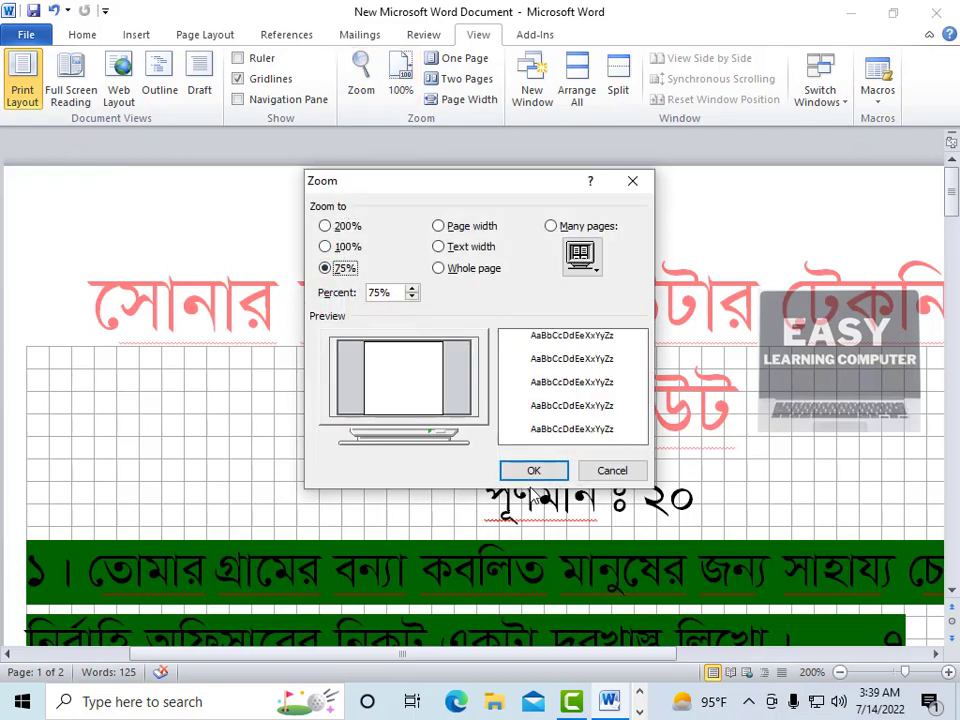
pyautogui.click(534, 470)
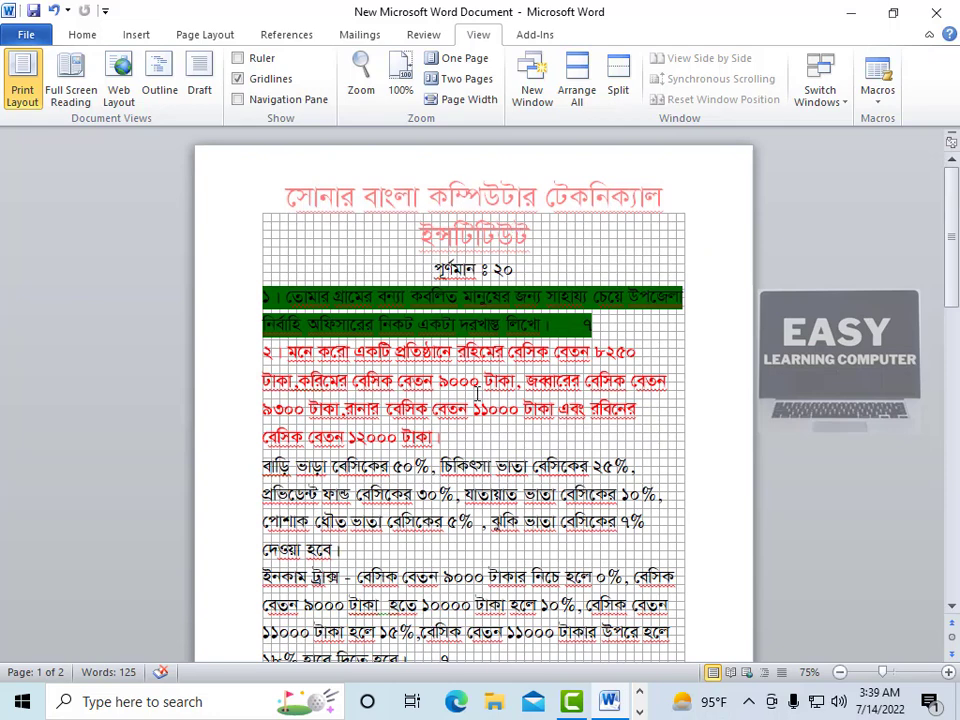
# Step: Reset zoom to 100%, view One Page then Two Pages, and fit page 2 to Page Width
pyautogui.click(400, 88)
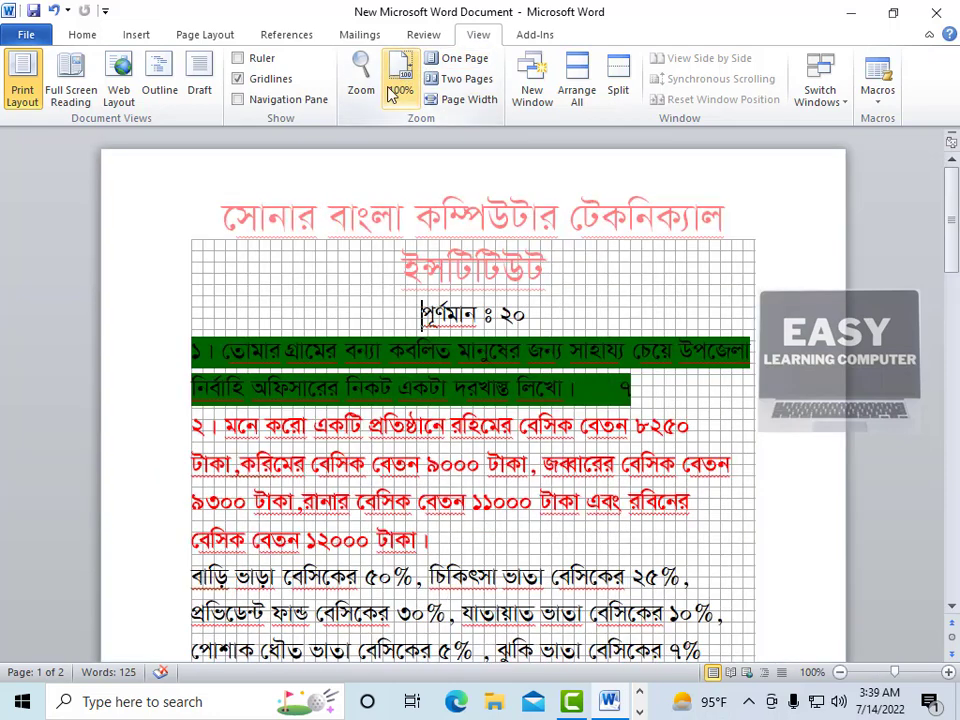
pyautogui.scroll(-3, 613, 212)
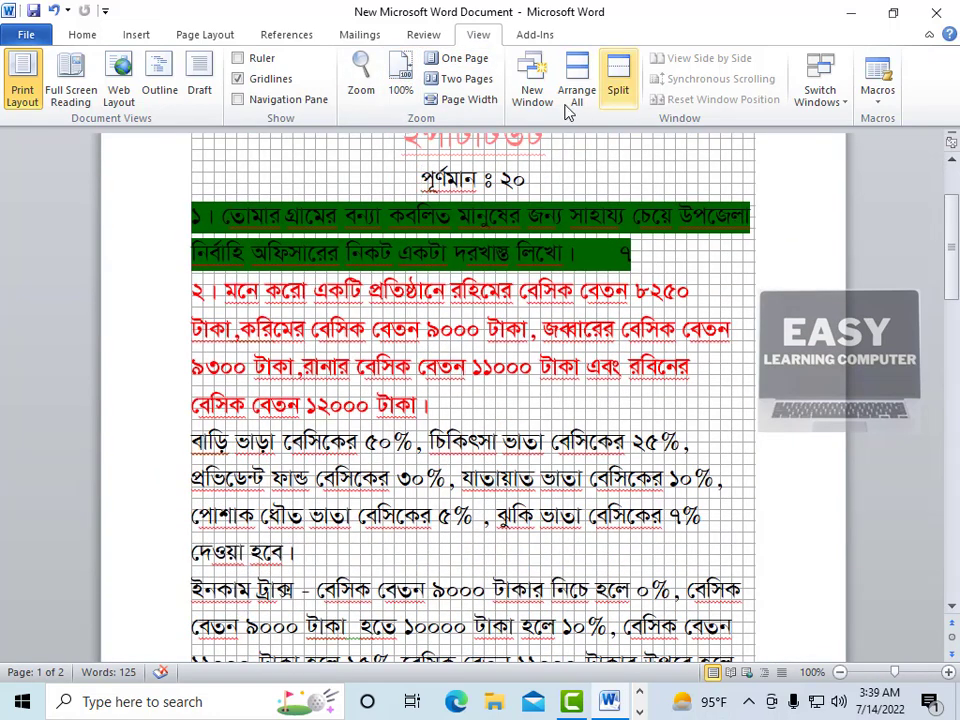
pyautogui.click(460, 60)
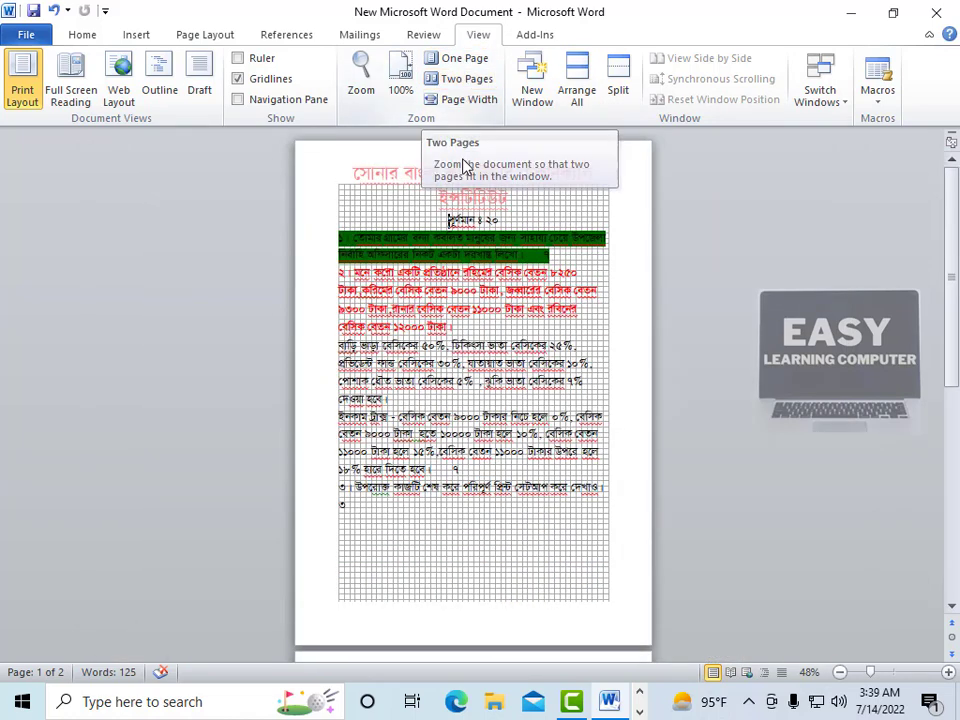
pyautogui.click(455, 79)
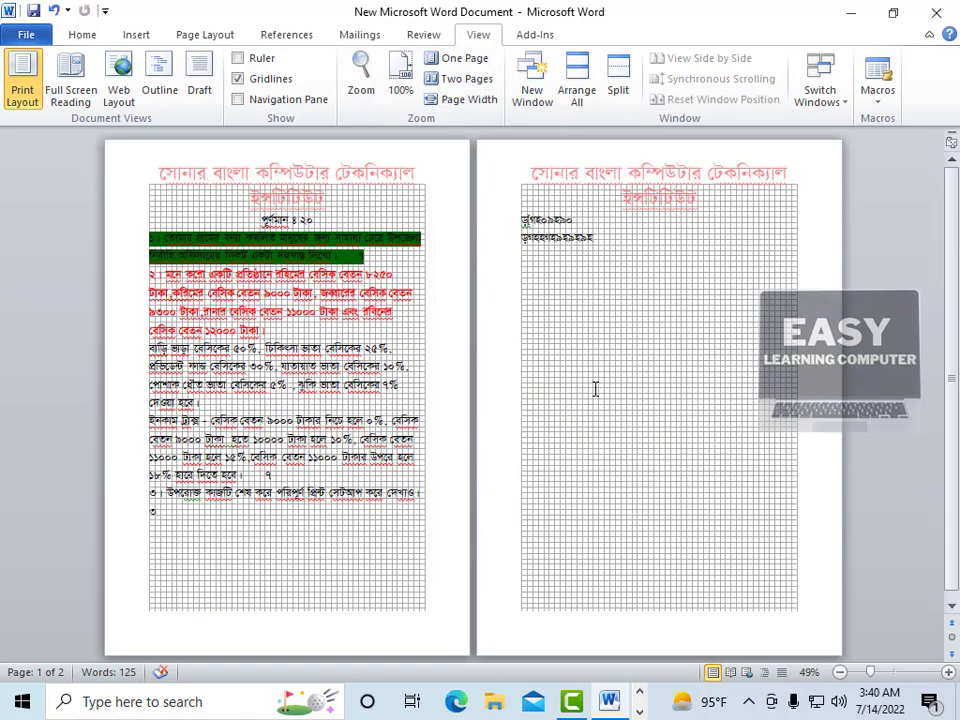
pyautogui.click(575, 238)
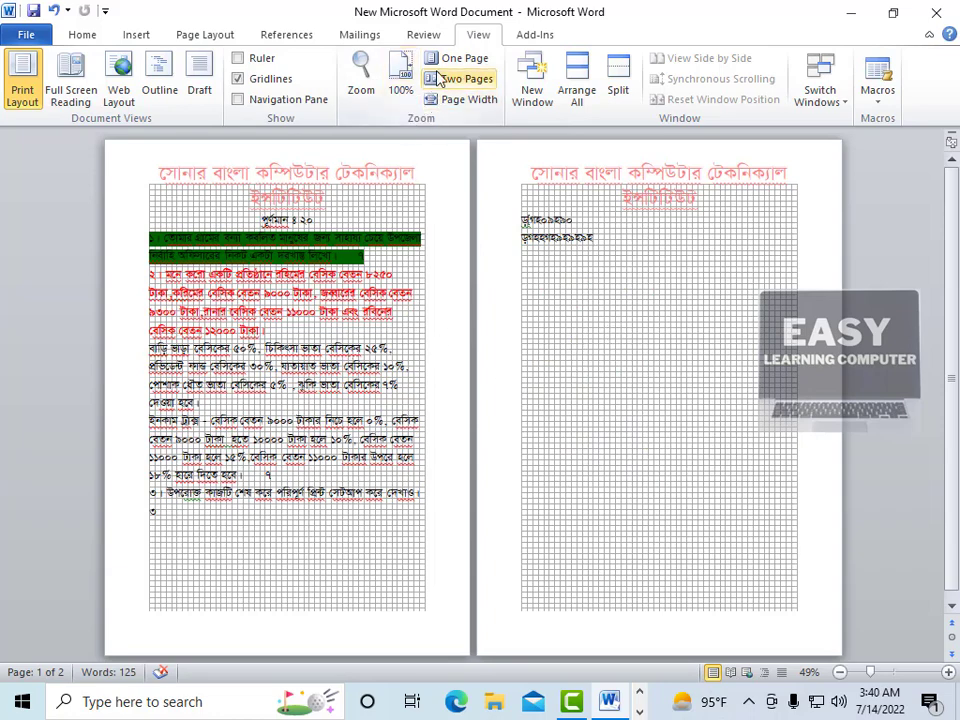
pyautogui.click(452, 102)
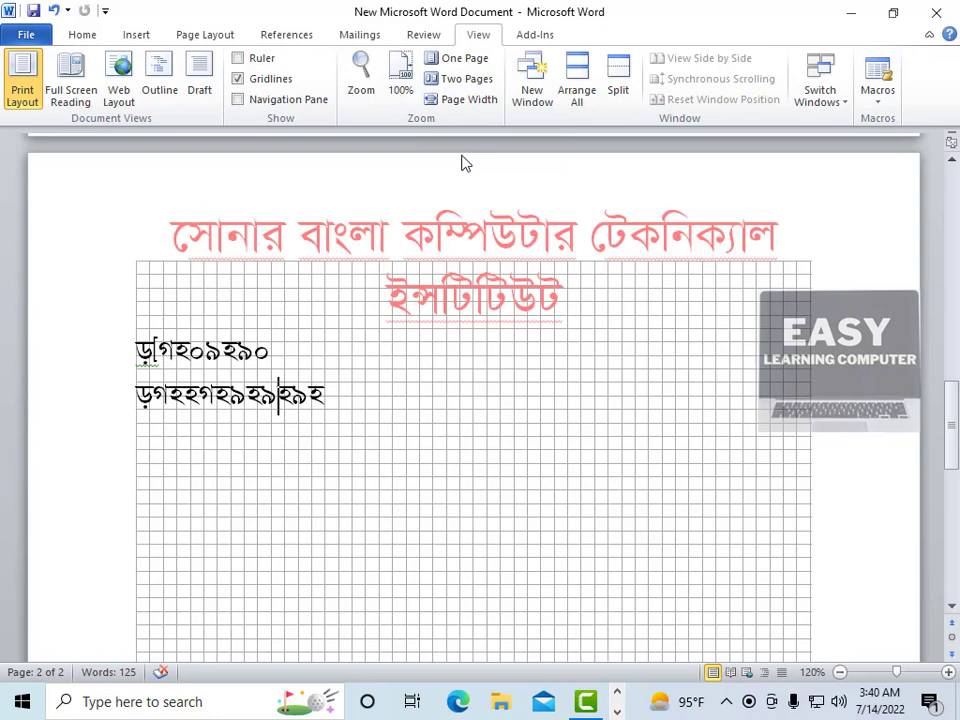
# Step: Reset the exam document's zoom to 100%
pyautogui.click(405, 95)
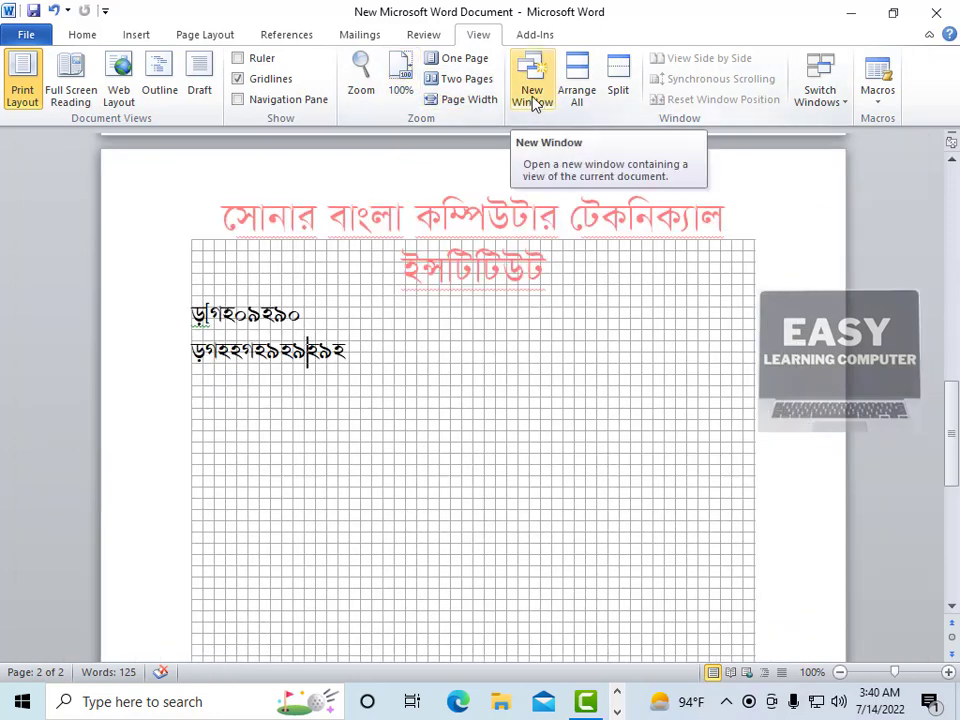
pyautogui.scroll(-3, 598, 297)
pyautogui.scroll(4, 476, 246)
pyautogui.scroll(1, 450, 279)
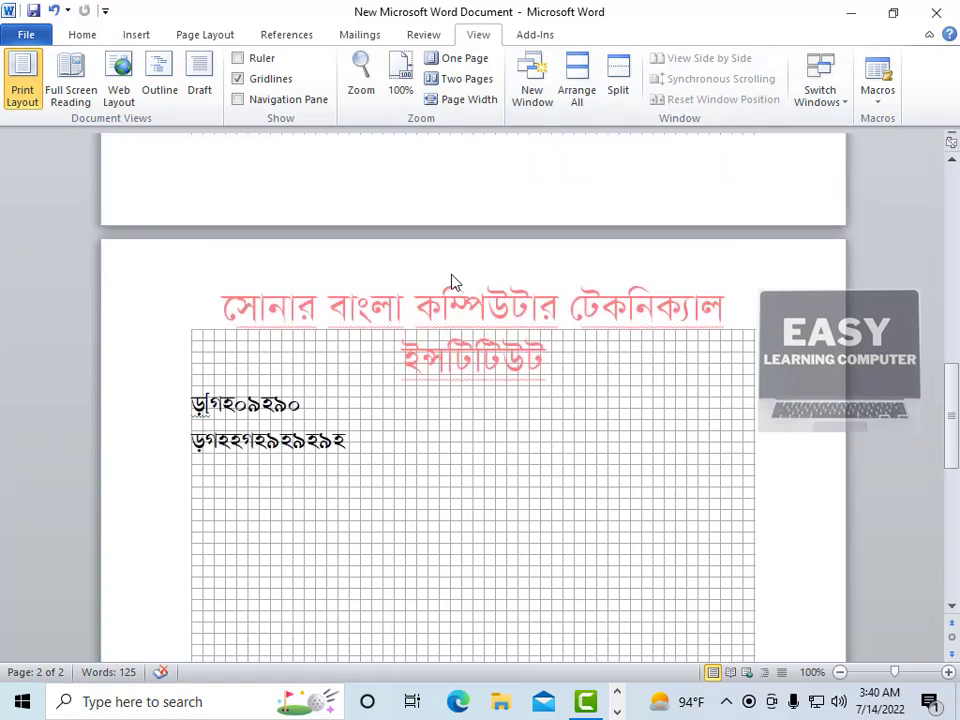
pyautogui.scroll(10, 465, 343)
pyautogui.scroll(12, 489, 405)
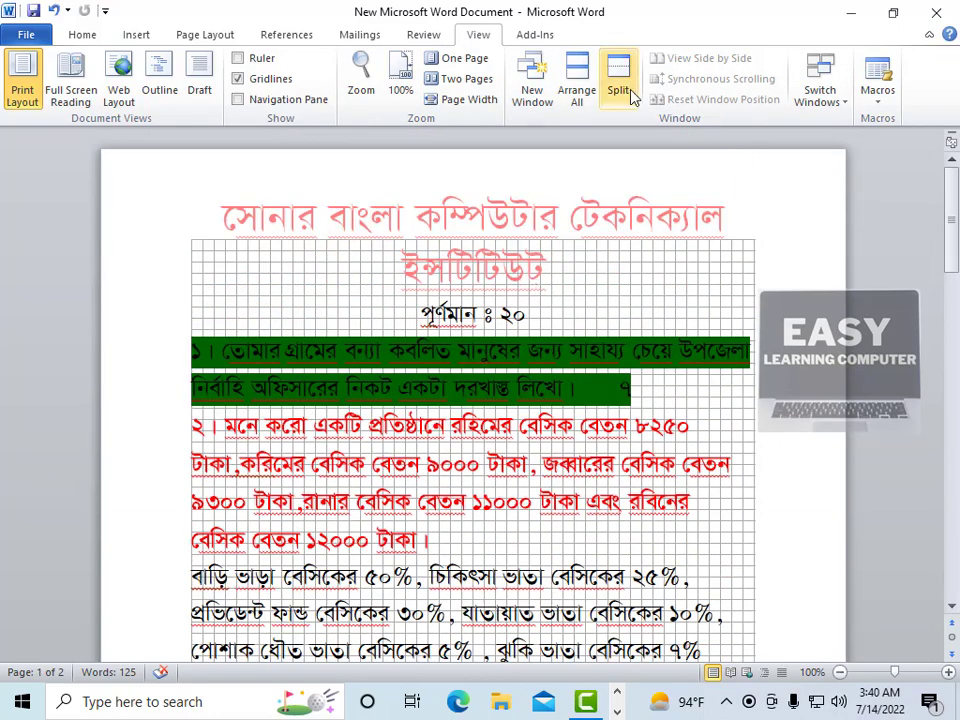
# Step: Open the exam document in a second window, 'New Microsoft Word Document:2'
pyautogui.click(531, 100)
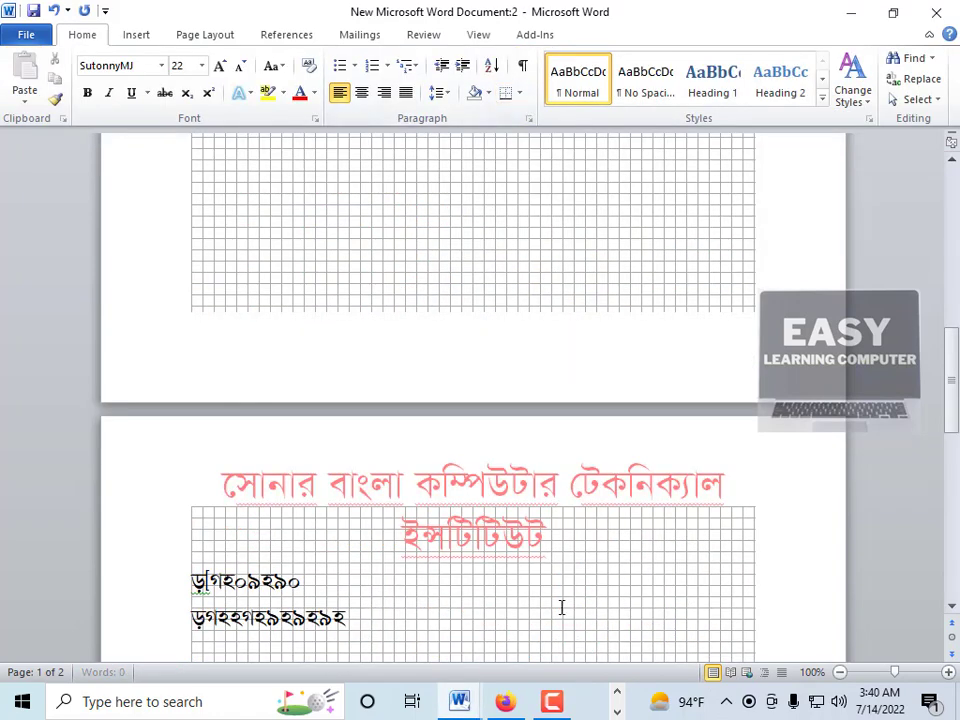
pyautogui.moveTo(467, 712)
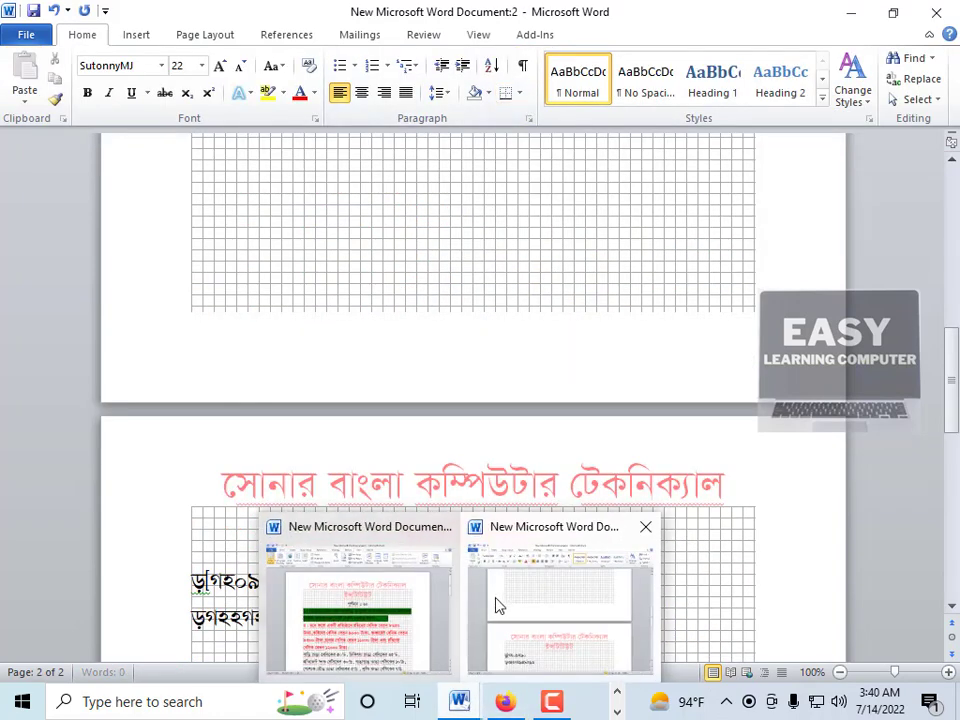
pyautogui.moveTo(388, 598)
# Step: Tile both document windows on screen with View > Arrange All
pyautogui.click(486, 36)
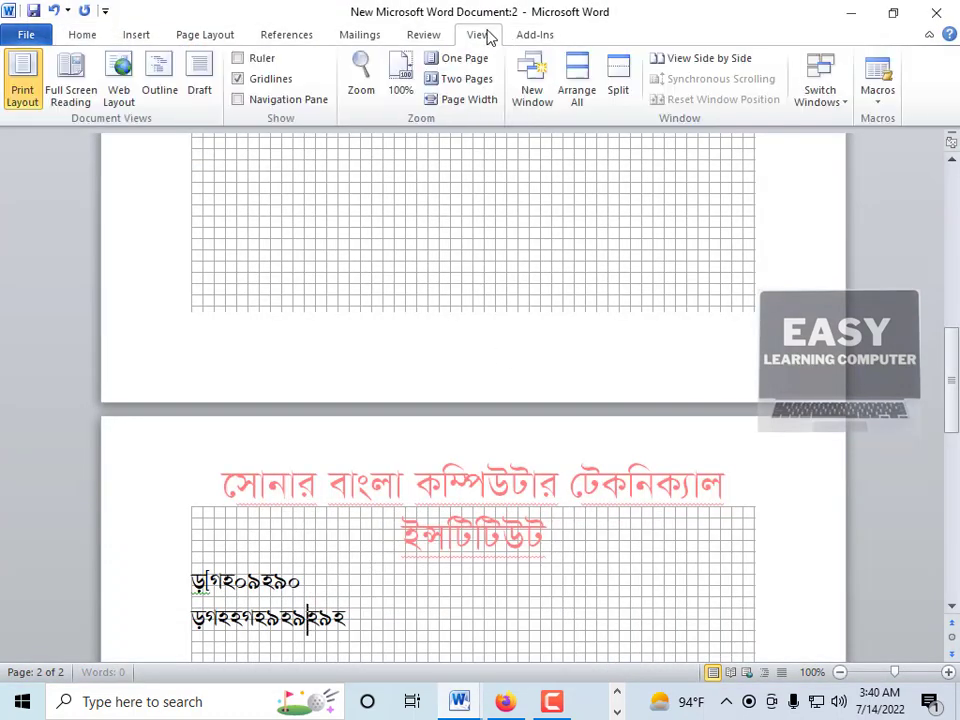
pyautogui.click(576, 92)
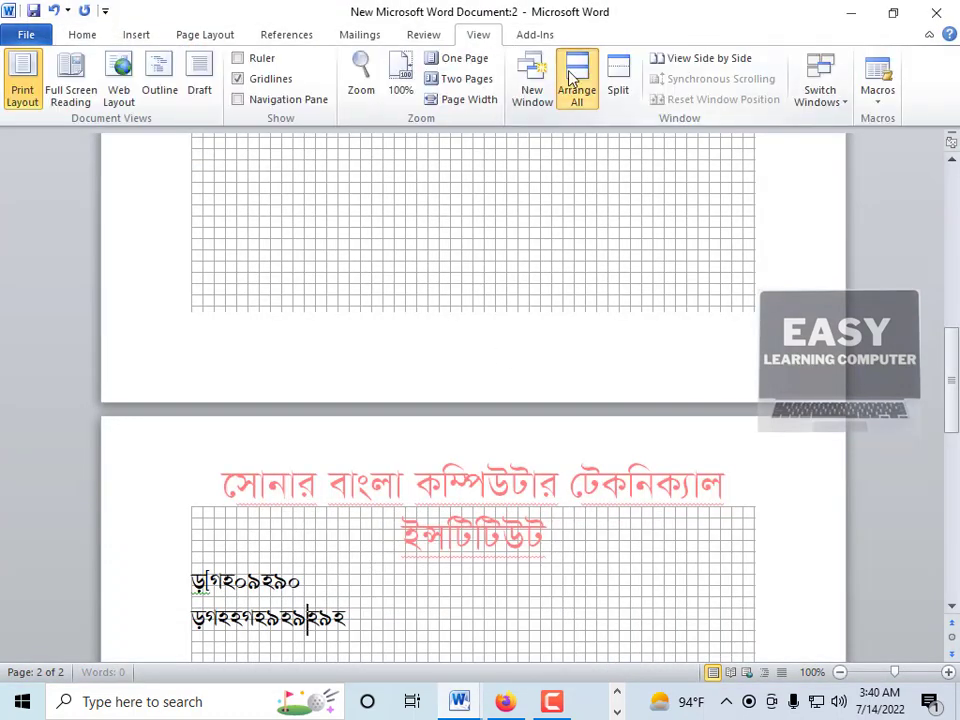
pyautogui.scroll(5, 621, 229)
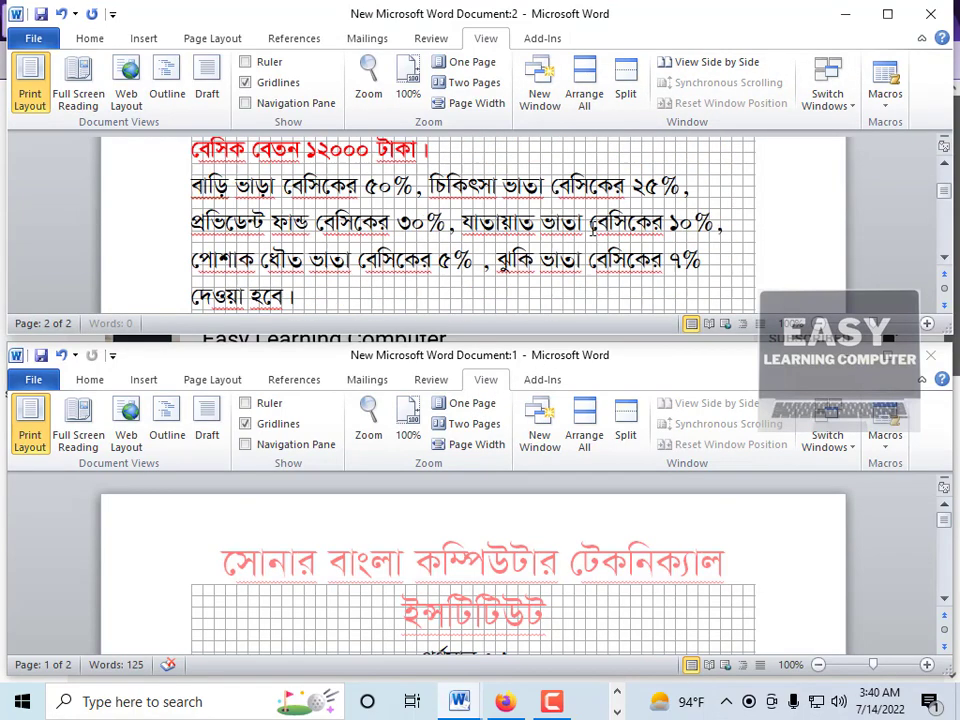
pyautogui.scroll(5, 579, 223)
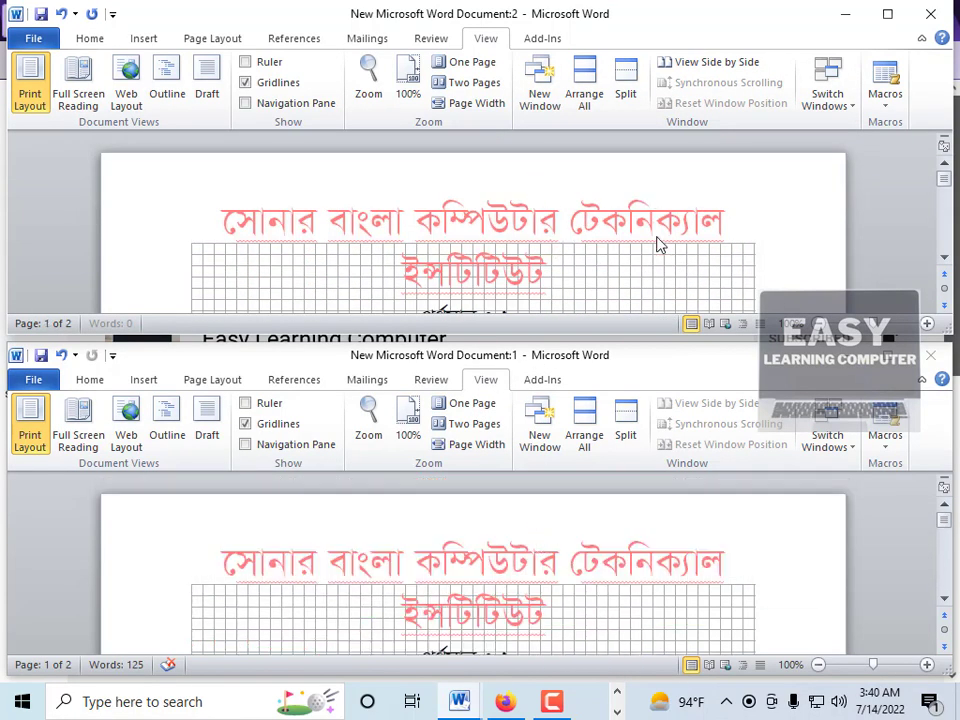
pyautogui.scroll(-2, 570, 600)
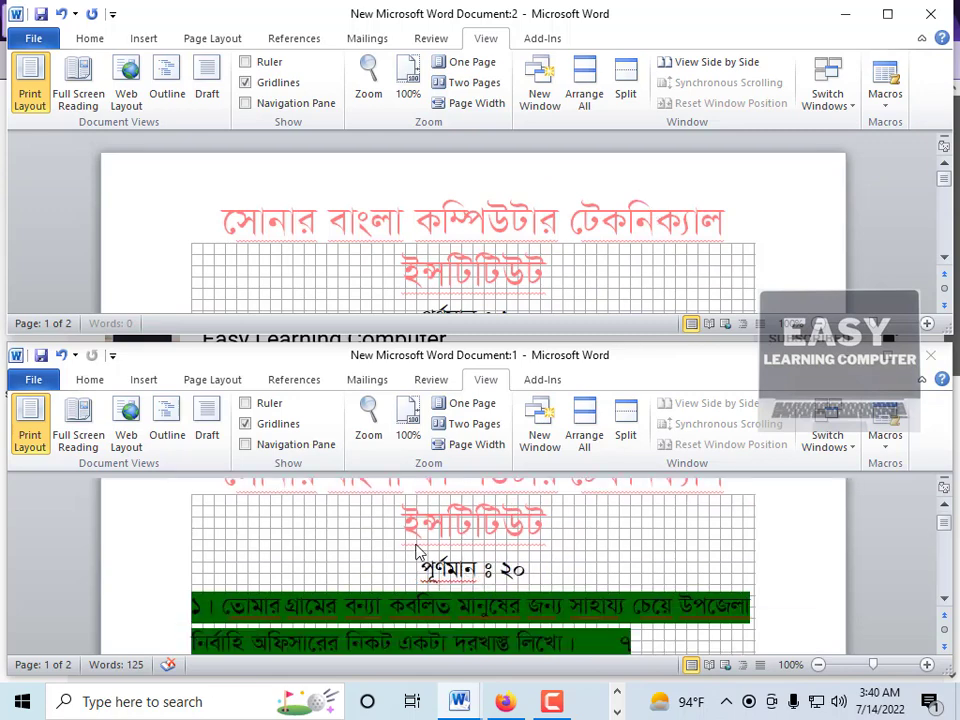
pyautogui.scroll(-2, 565, 573)
pyautogui.scroll(-1, 563, 573)
pyautogui.click(643, 521)
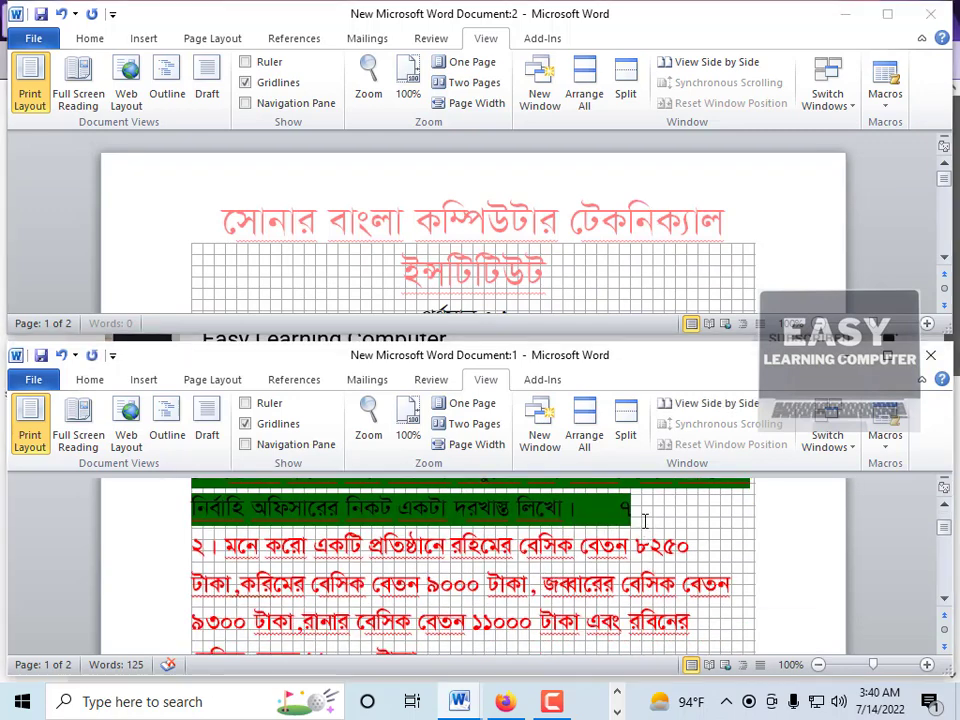
pyautogui.write('৪৫৬')
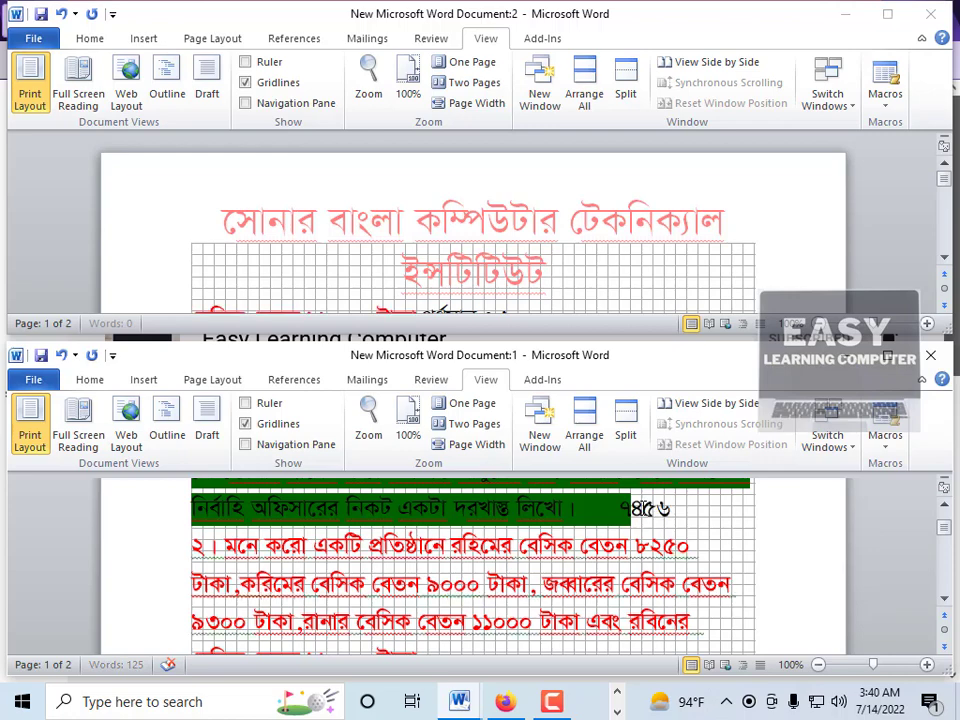
pyautogui.write('৪৫৪৪৫৬৪')
pyautogui.scroll(-3, 590, 275)
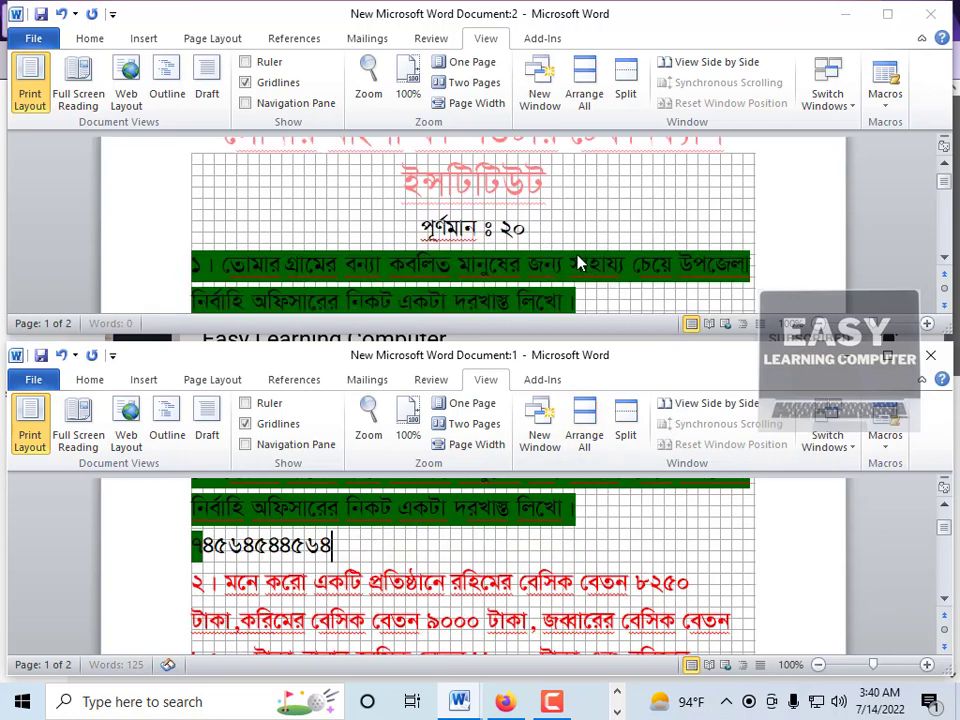
pyautogui.scroll(-2, 560, 261)
pyautogui.scroll(-1, 400, 230)
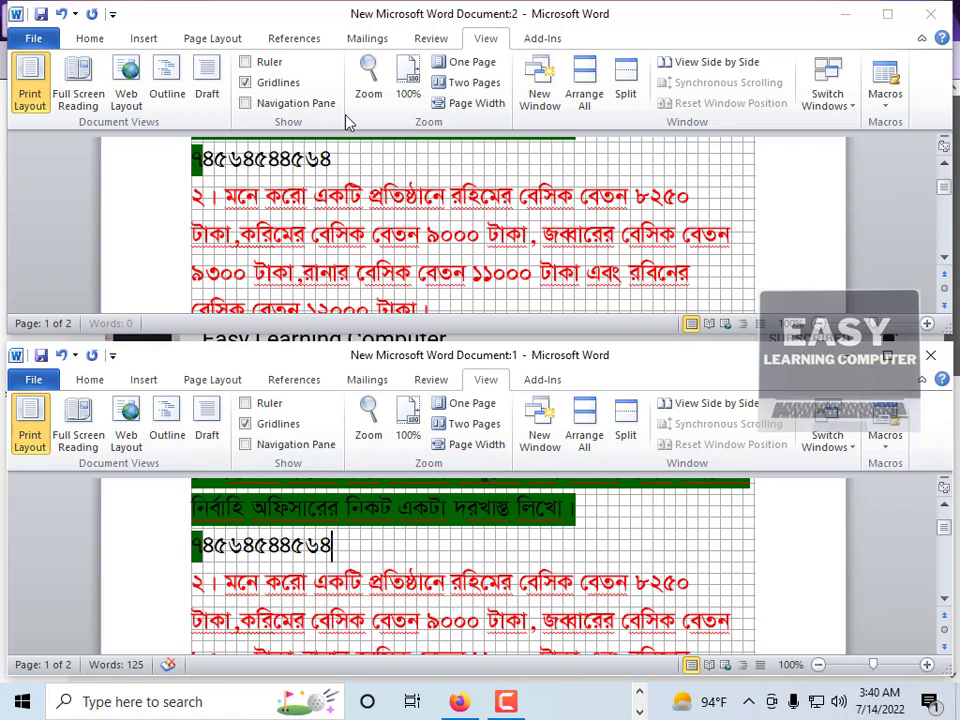
pyautogui.click(930, 355)
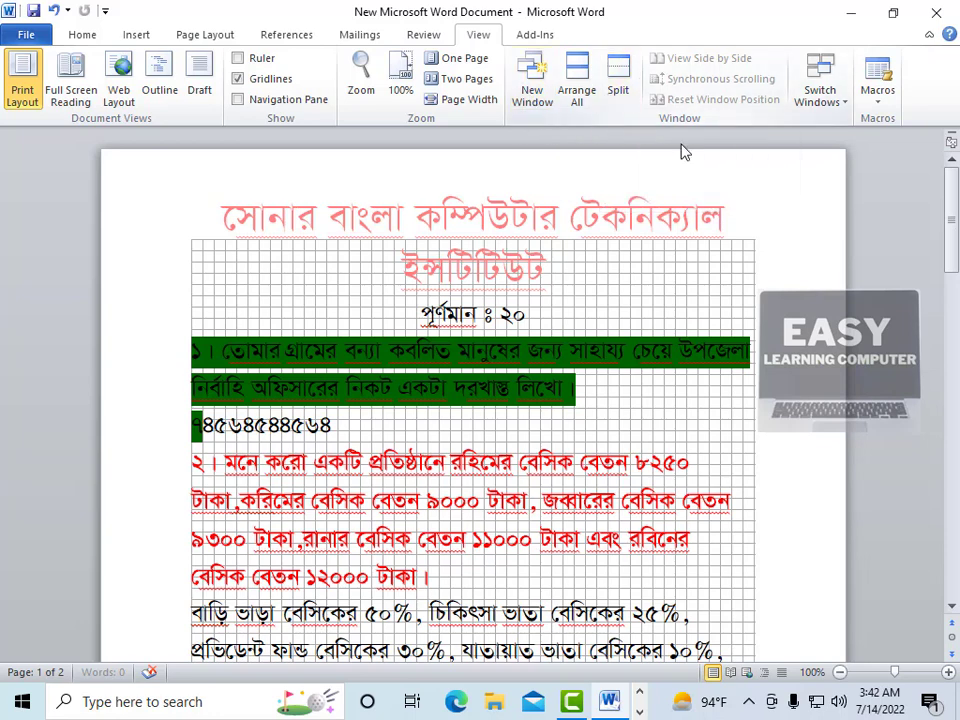
# Step: Split the document into two panes, placing the divider mid-page
pyautogui.click(615, 92)
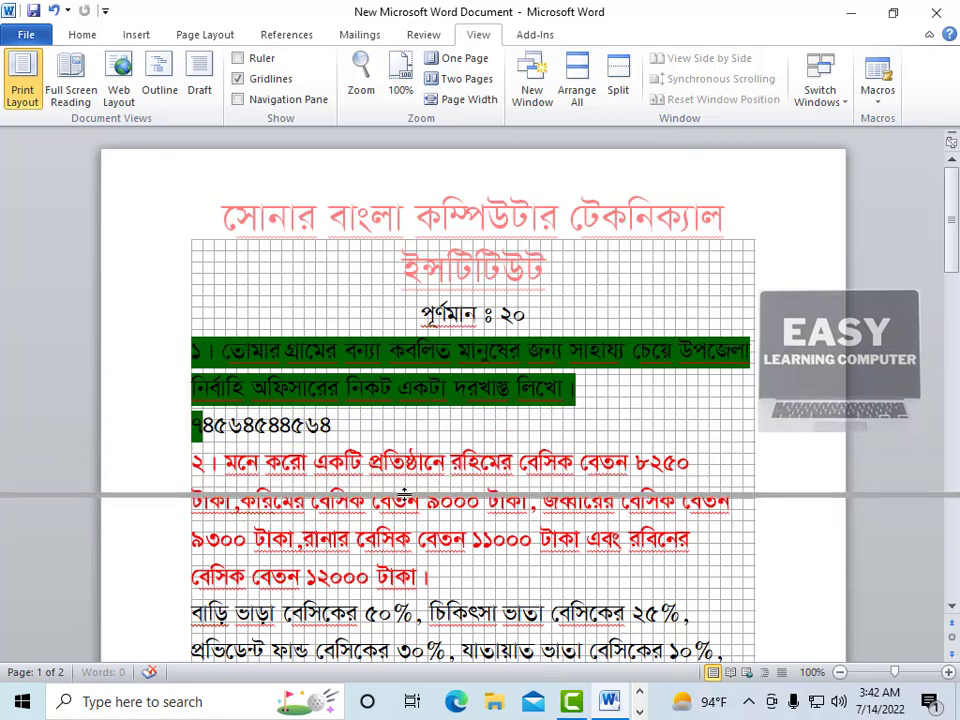
pyautogui.click(422, 487)
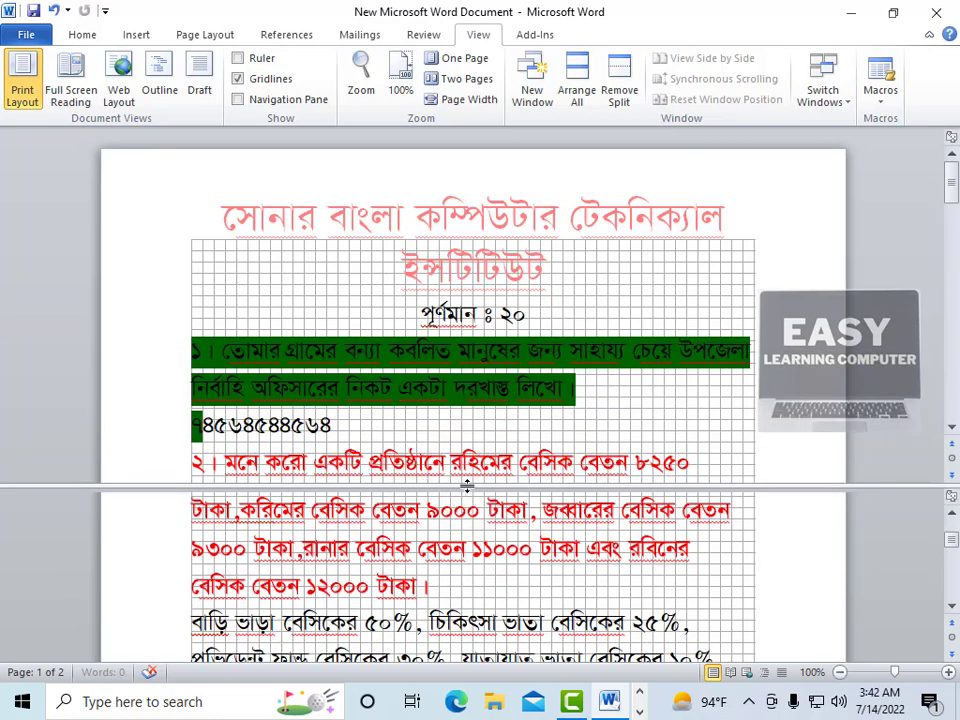
pyautogui.scroll(-2, 486, 368)
pyautogui.scroll(-8, 486, 368)
pyautogui.scroll(1, 530, 500)
pyautogui.scroll(-1, 530, 500)
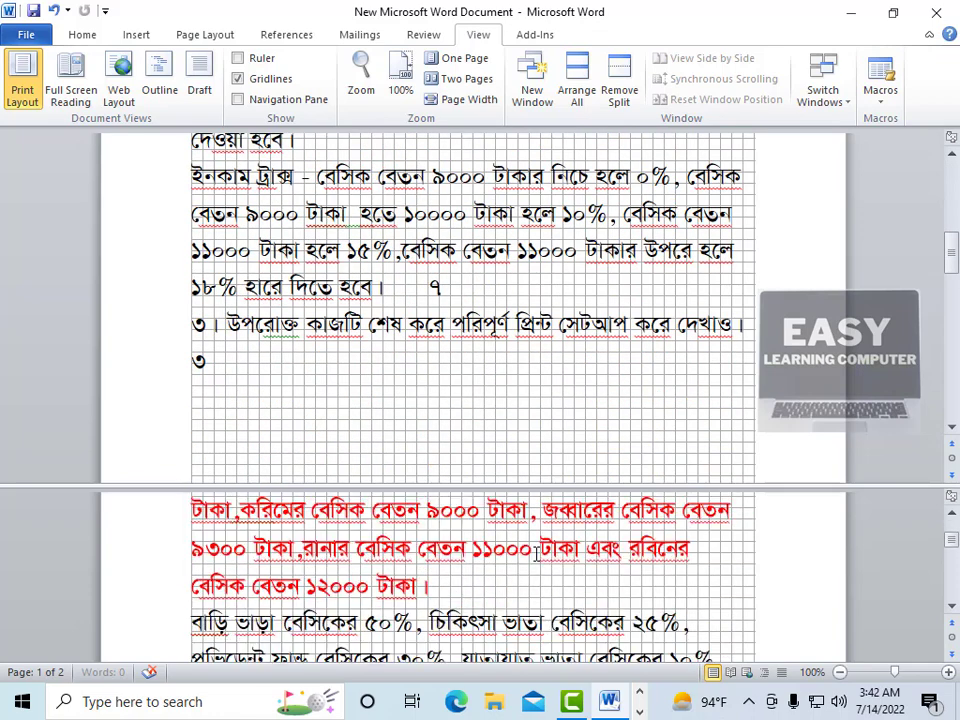
pyautogui.scroll(-3, 530, 500)
pyautogui.scroll(1, 507, 430)
pyautogui.scroll(-3, 508, 430)
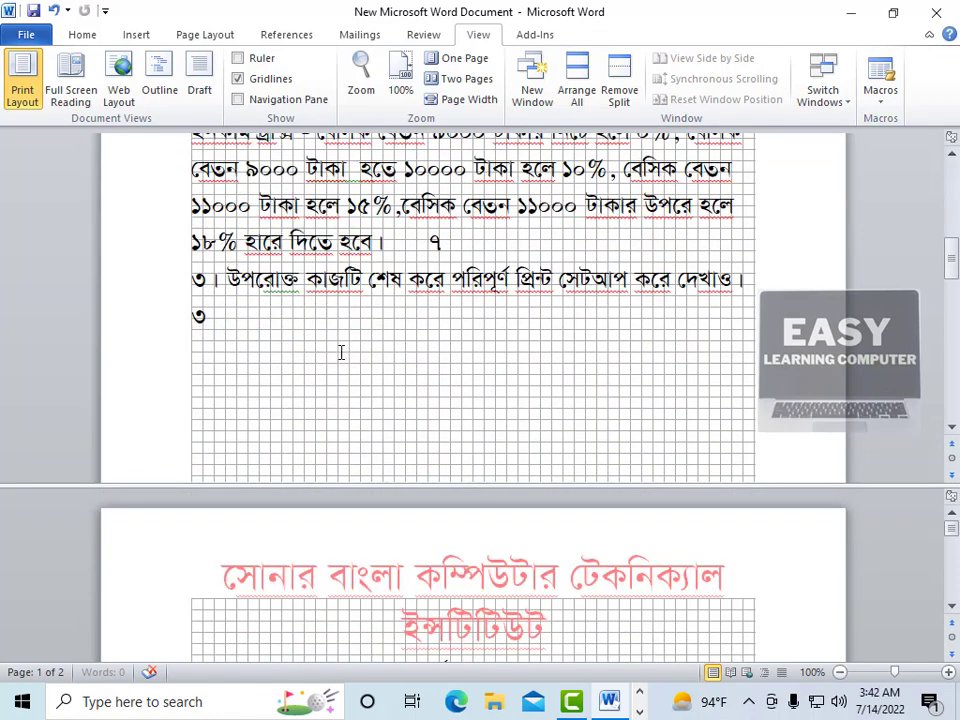
pyautogui.write('৫৬')
pyautogui.write('৪৫৬৪৮৮৮৮৯৭৯')
pyautogui.scroll(-9, 400, 400)
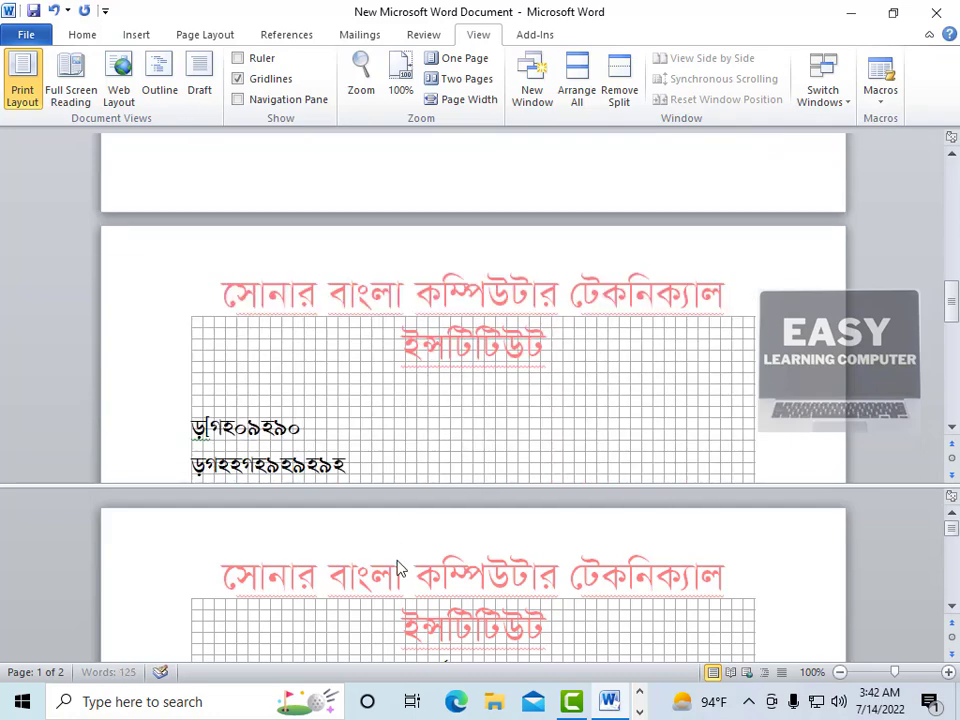
pyautogui.scroll(15, 396, 568)
pyautogui.scroll(-3, 414, 602)
pyautogui.scroll(-6, 399, 626)
pyautogui.scroll(-2, 403, 626)
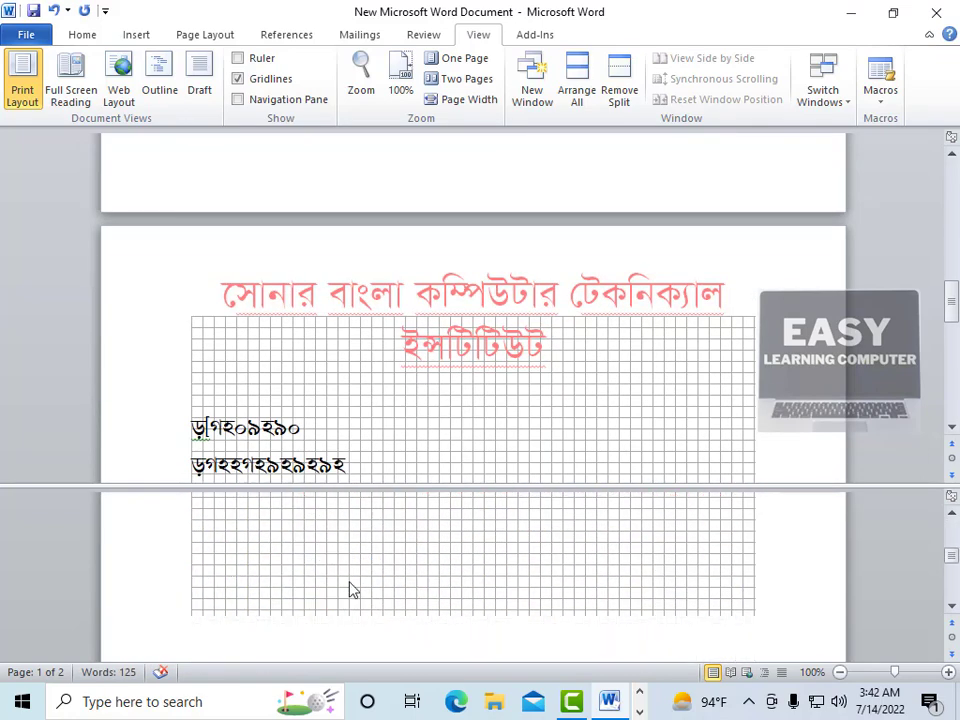
pyautogui.scroll(2, 347, 568)
pyautogui.scroll(1, 424, 467)
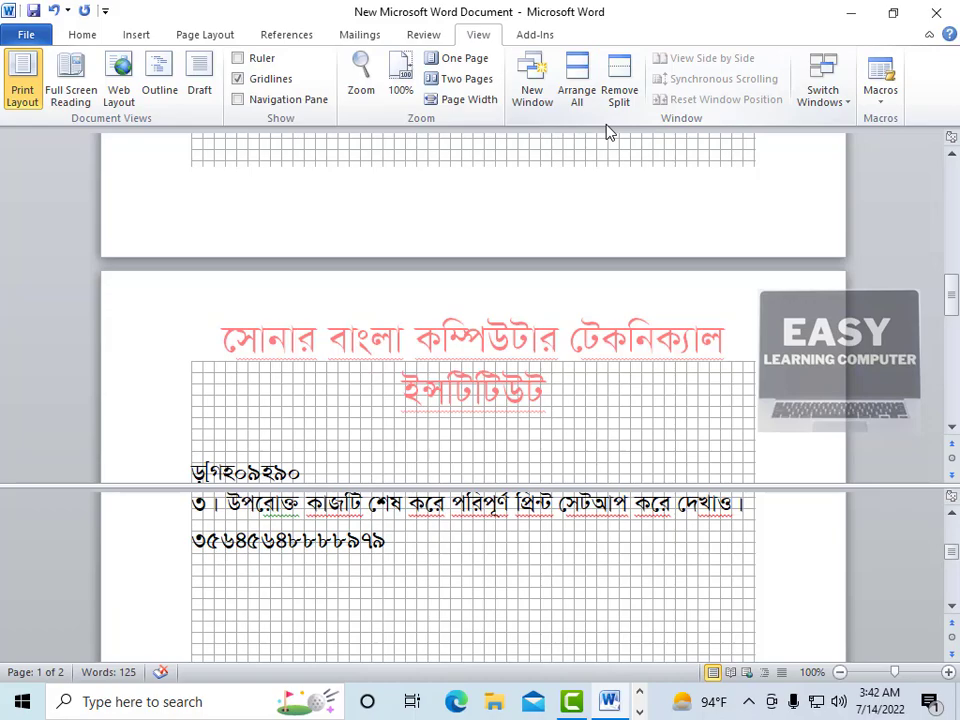
pyautogui.click(619, 80)
# Step: Turn off View > Gridlines so the Bengali exam paper shows on a plain page
pyautogui.scroll(8, 595, 338)
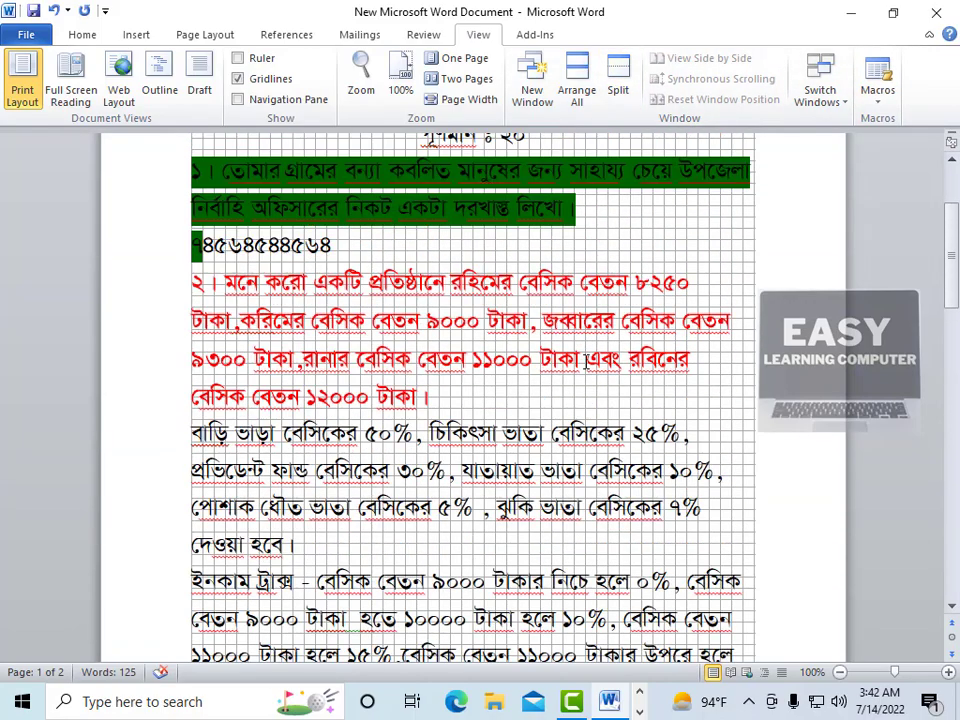
pyautogui.scroll(4, 478, 313)
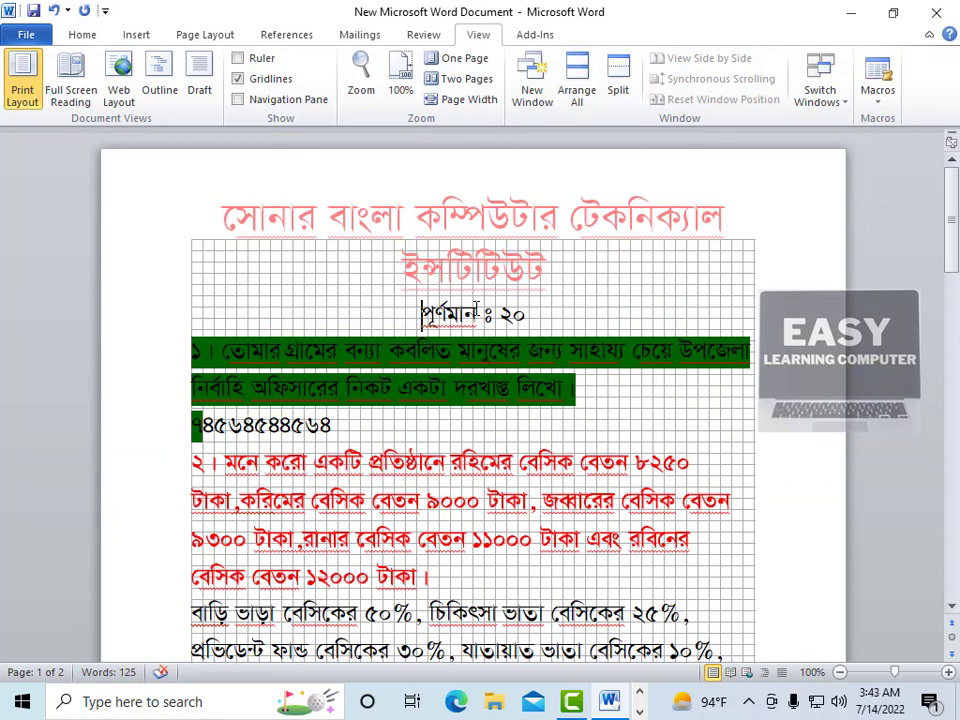
pyautogui.click(237, 78)
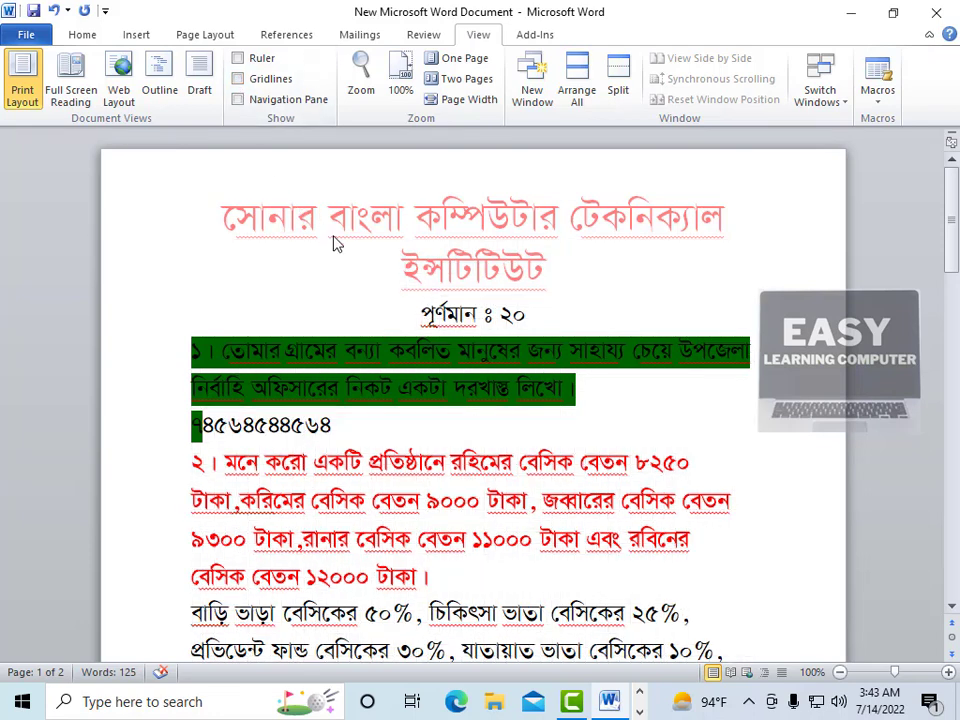